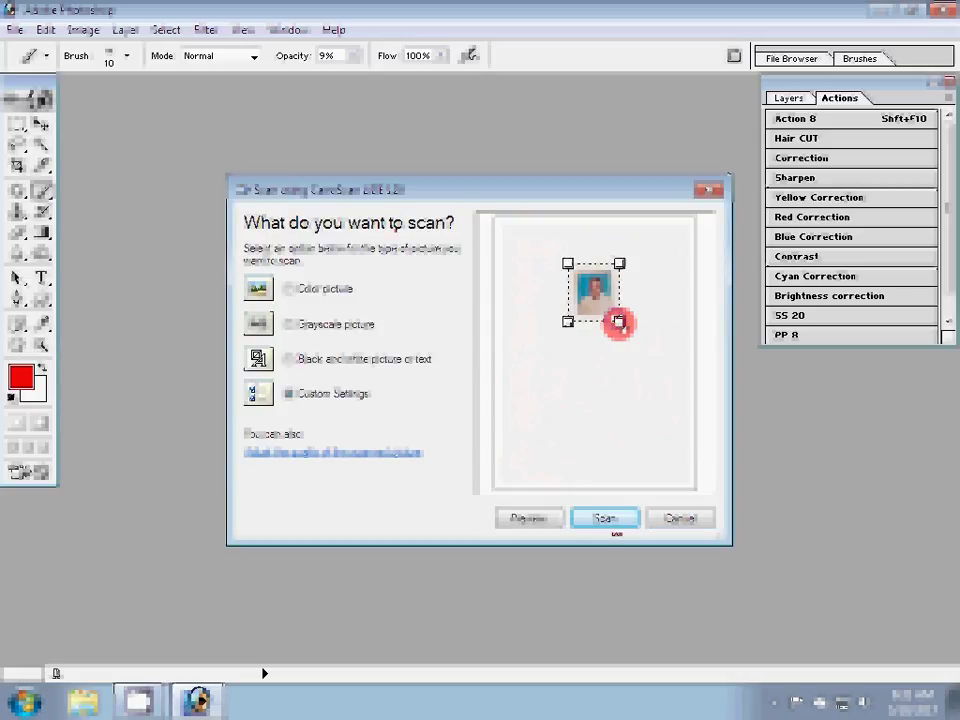
Step: Scan the old portrait photo as a Color picture into a new RGB document
click(604, 518)
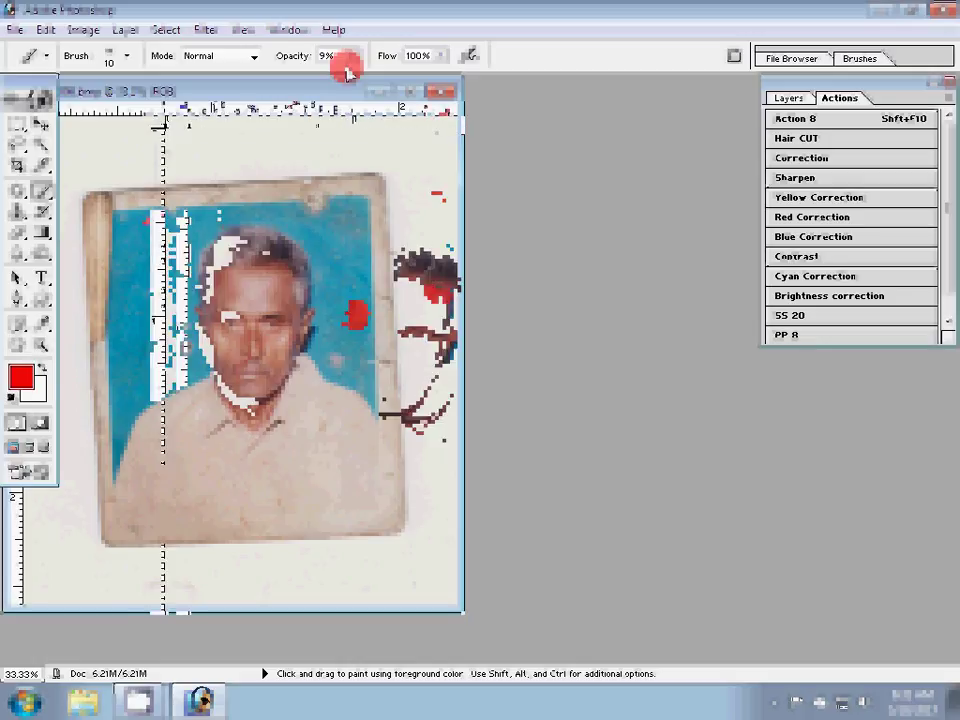
Step: Zoom to 200% on the man's face and switch to the Pen tool at his ear
key(z)
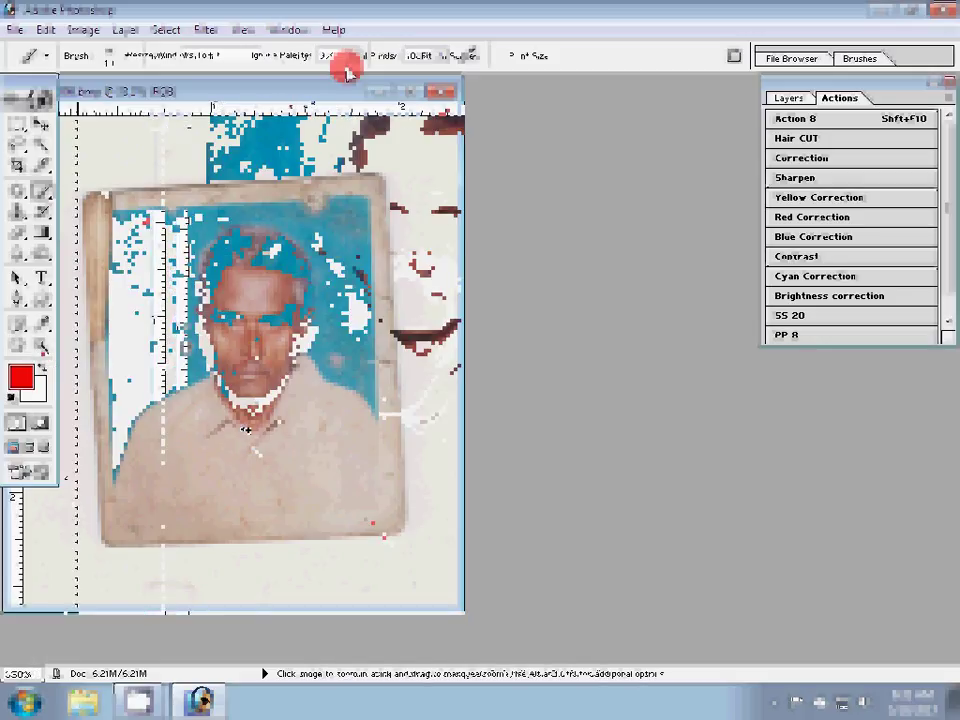
key(b)
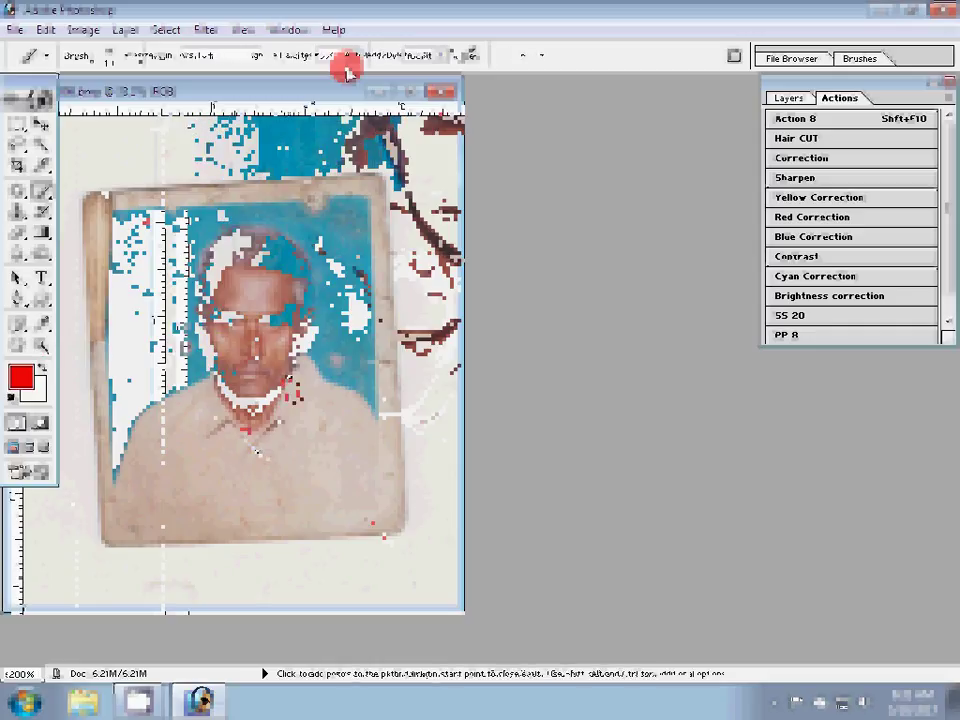
key(p)
key(ctrl+plus)
key(ctrl+plus)
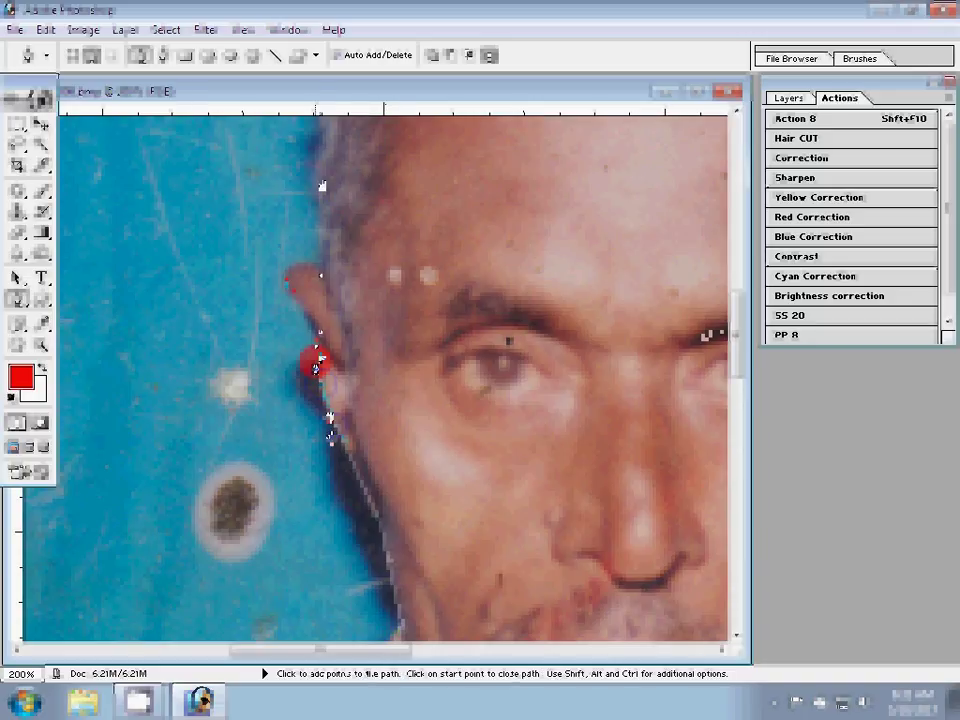
Step: Trace the path along the hairline and down the shoulder to the photo's bottom edge
key(space)
key(space)
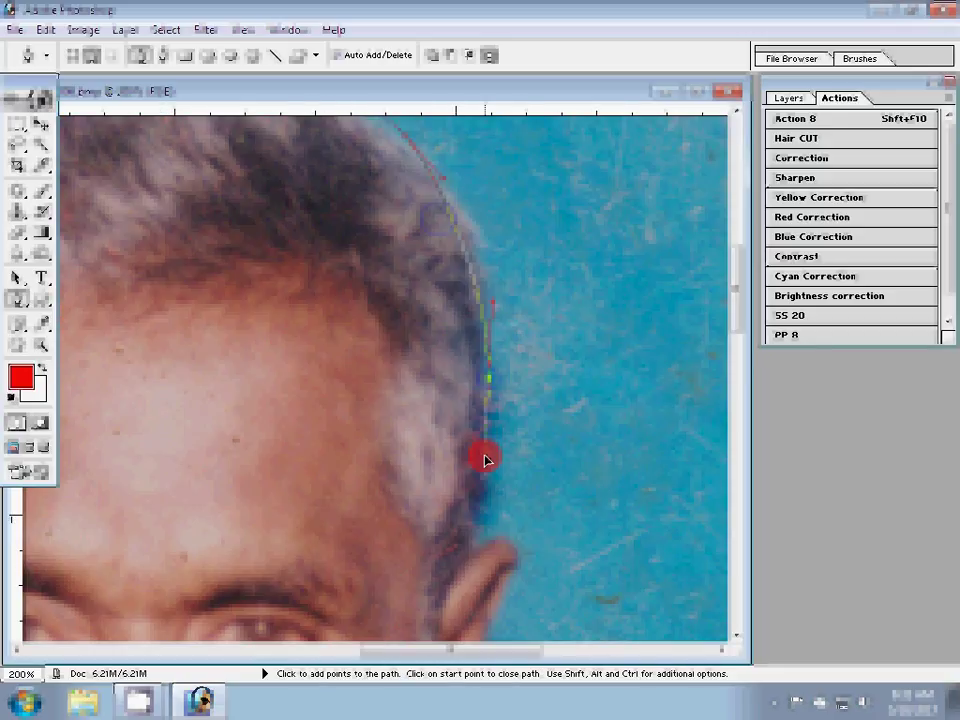
click(463, 266)
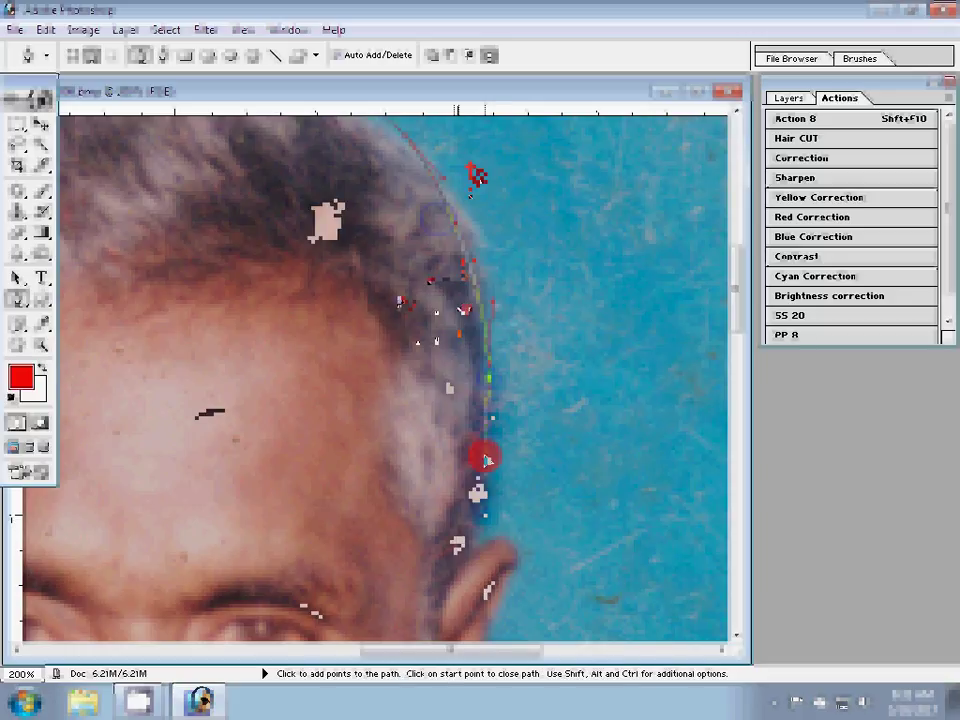
drag(484, 459, 305, 260)
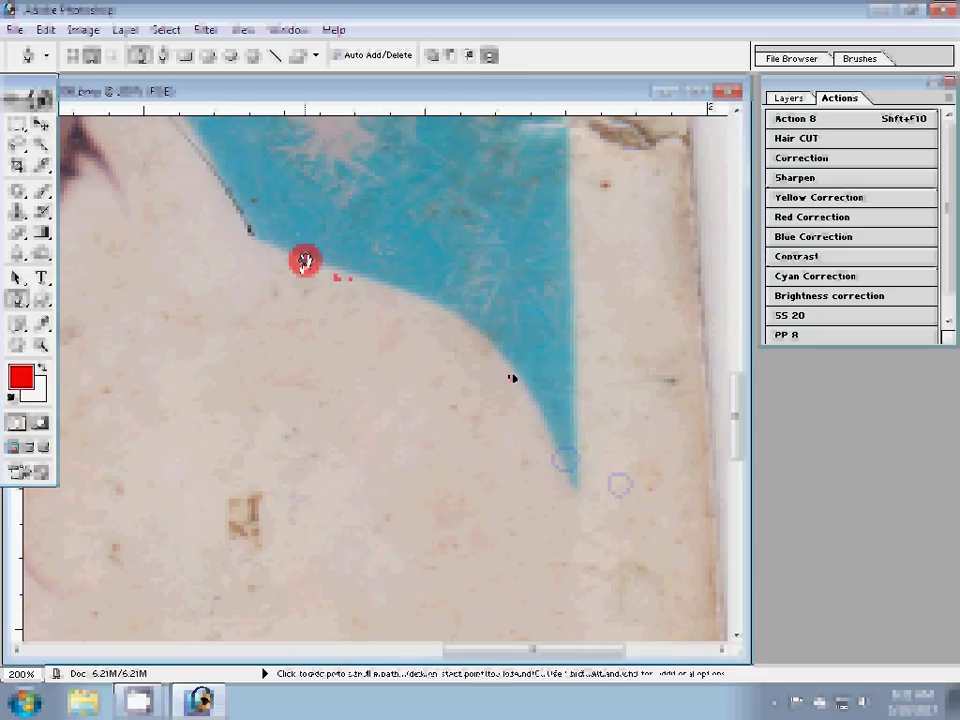
click(557, 458)
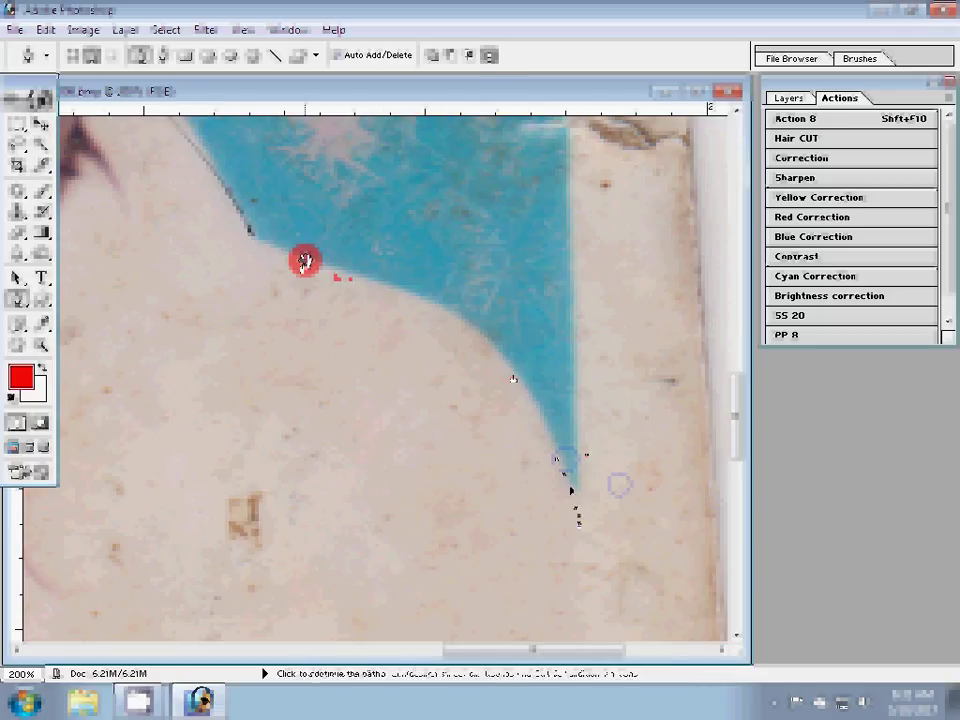
click(575, 425)
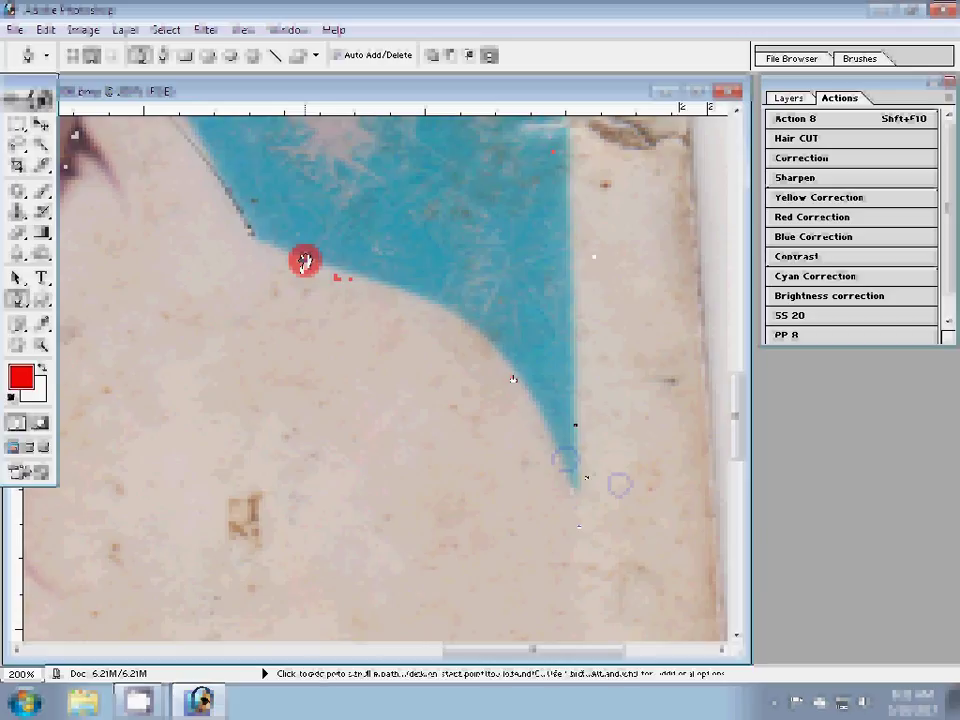
key(space)
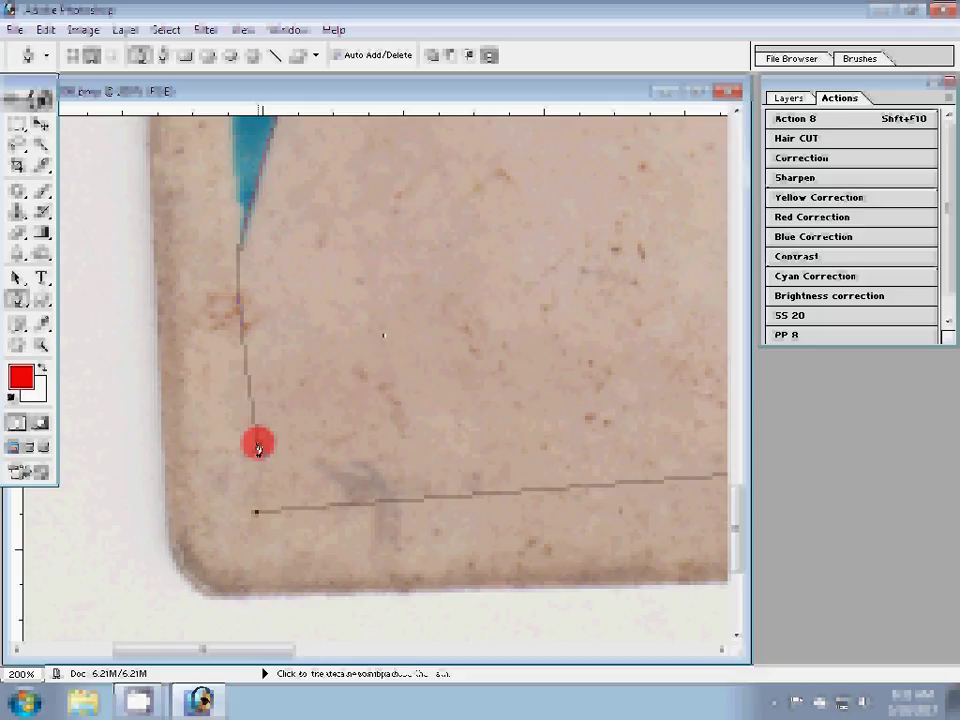
key(ctrl)
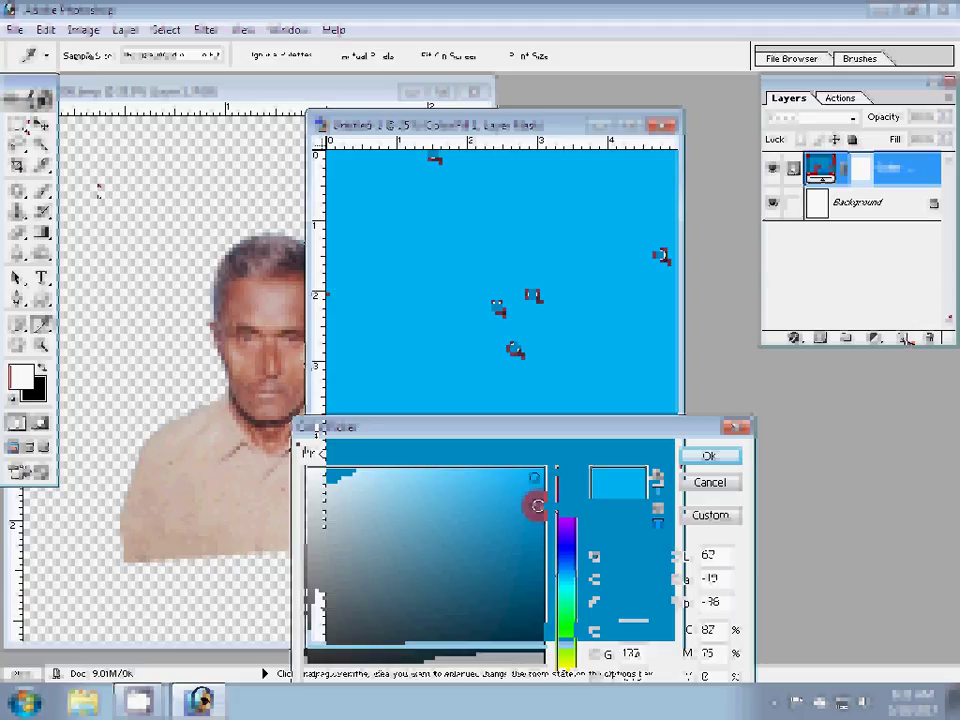
Step: Confirm a deep blue colour for the new document's Solid Color fill
key(Return)
click(905, 339)
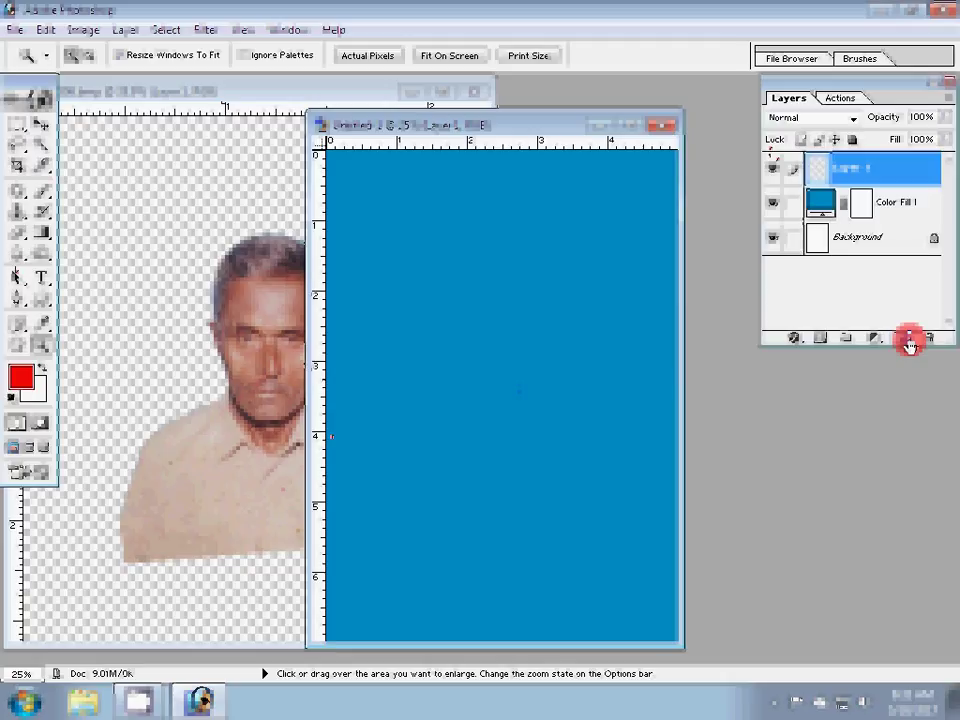
Step: Set a yellow brush colour and raise the brush Master Diameter to 1000
key(b)
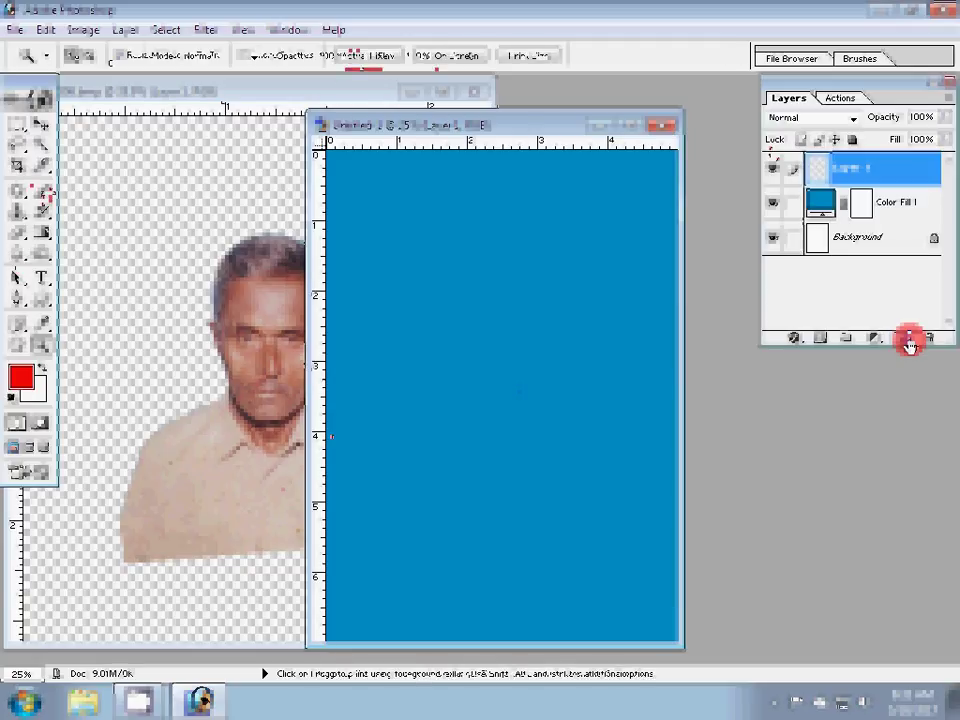
click(28, 378)
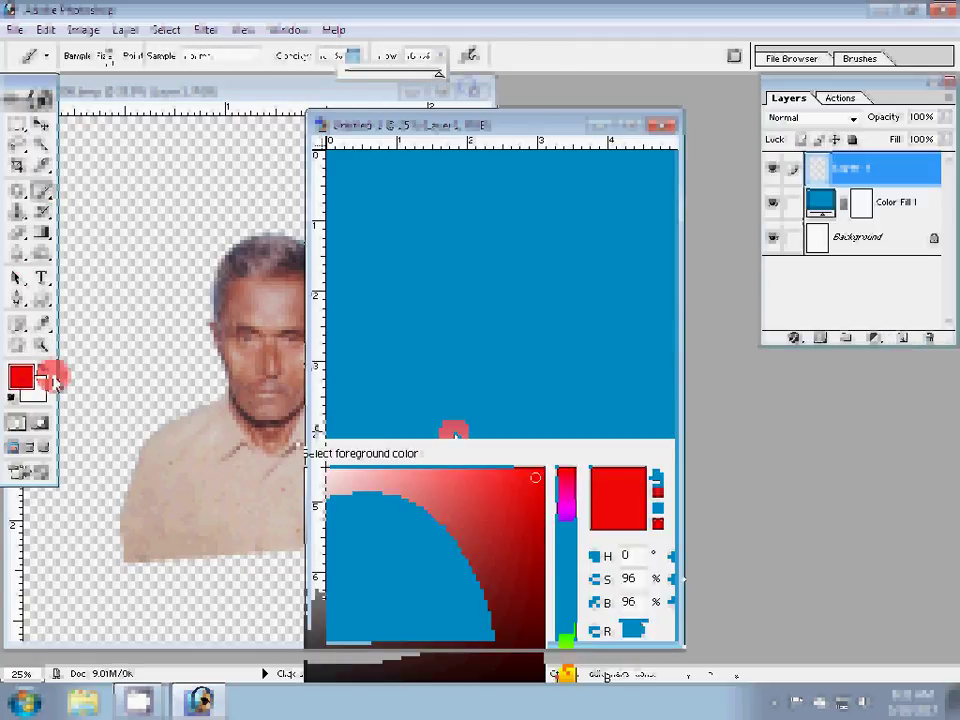
key(Escape)
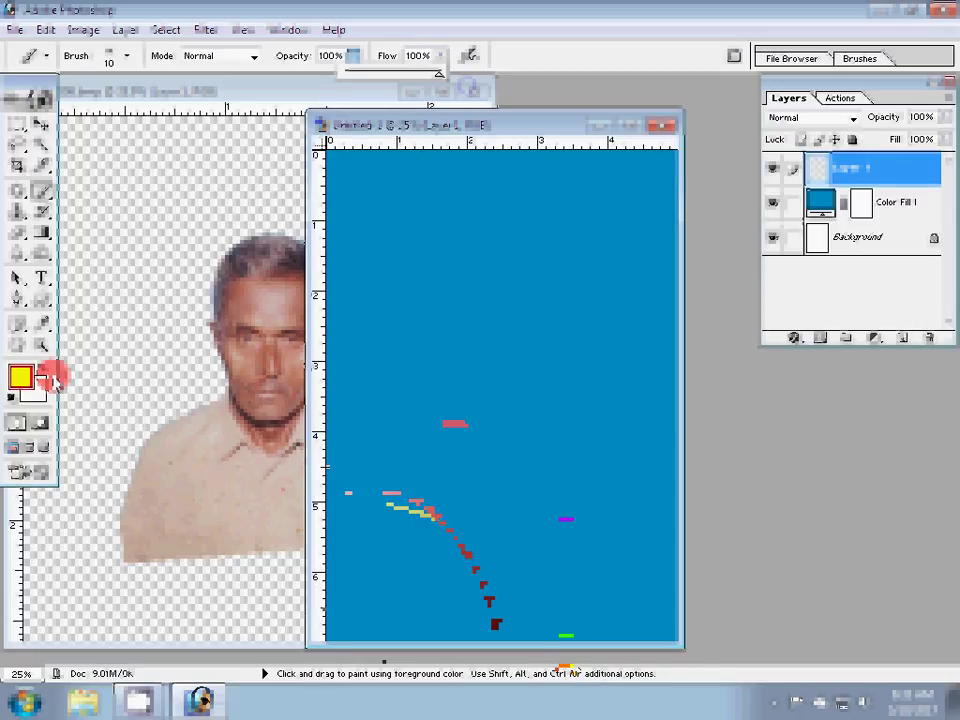
right_click(488, 306)
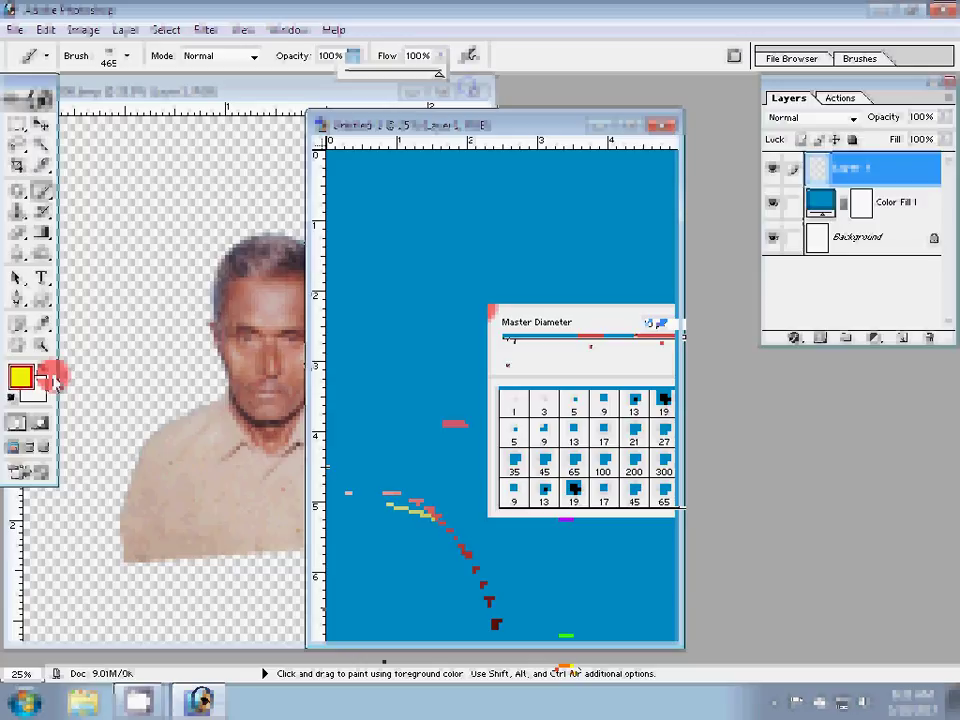
click(668, 458)
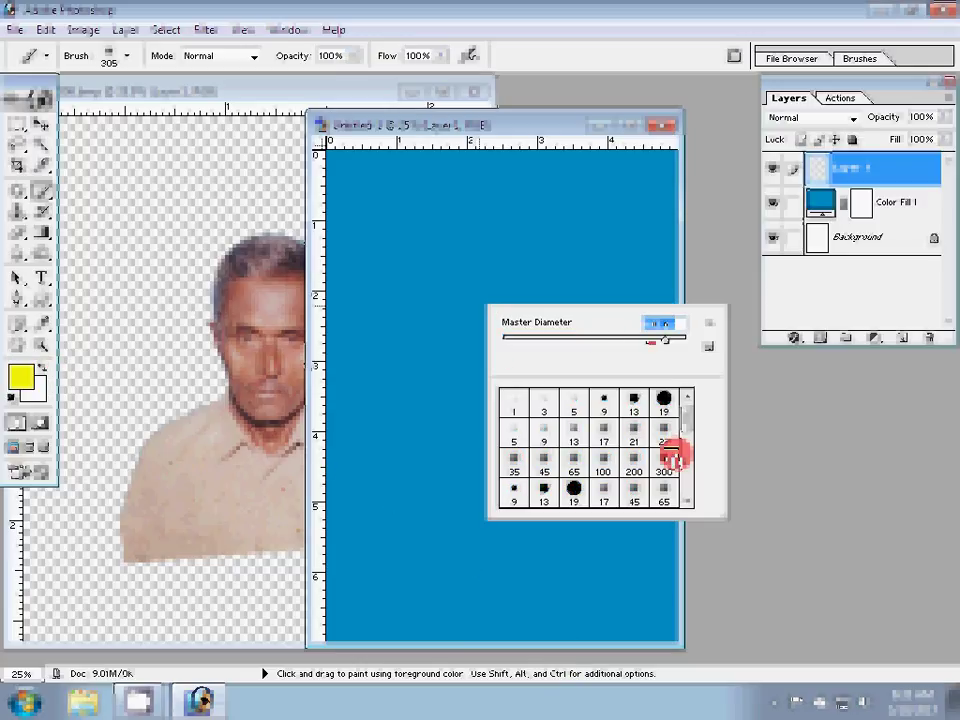
drag(665, 340, 680, 341)
click(498, 334)
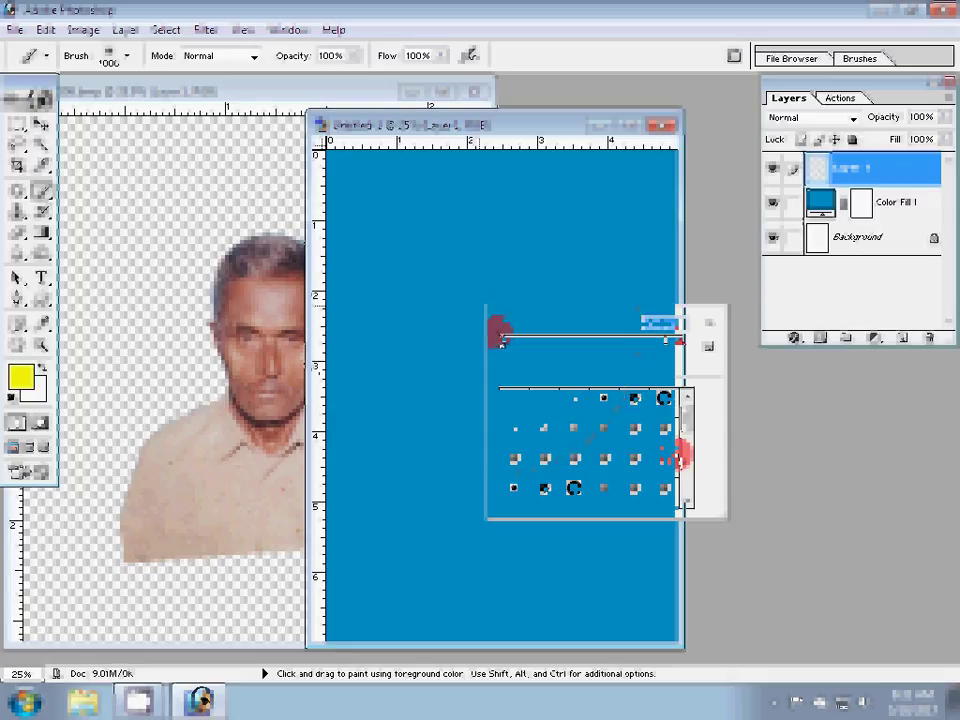
Step: Paint a soft yellow glow in the upper centre of Layer 1
click(489, 316)
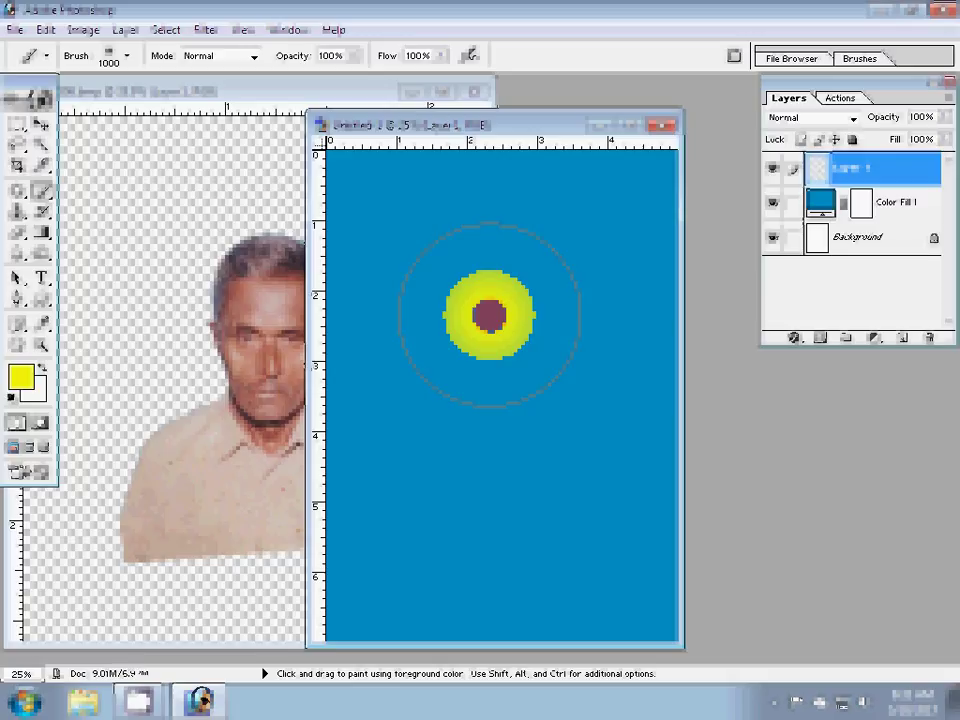
click(489, 316)
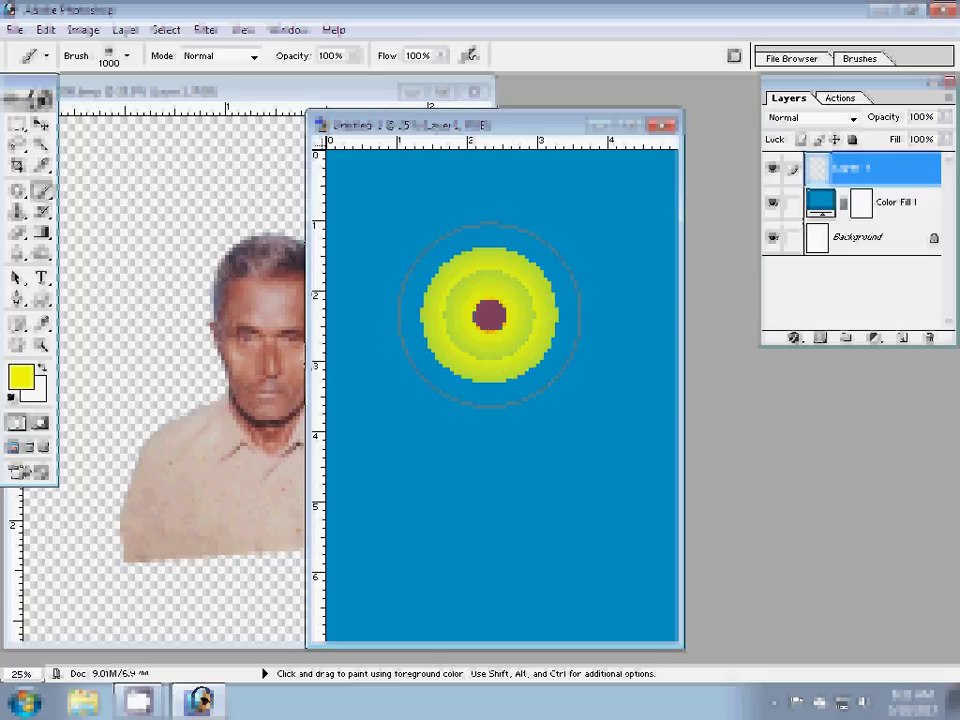
click(489, 316)
click(489, 316)
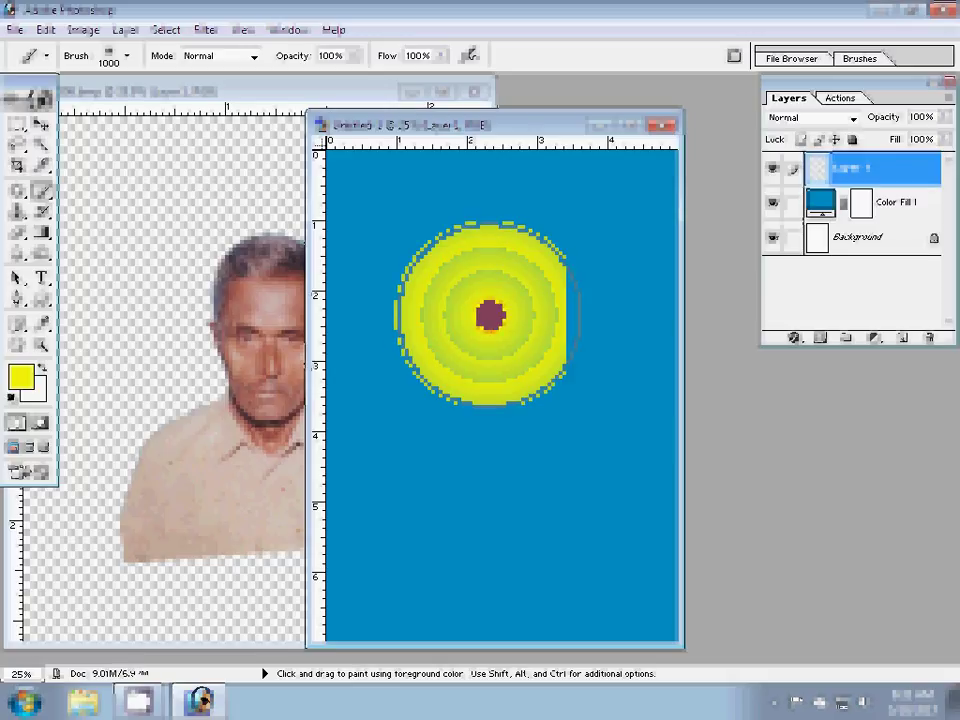
key(v)
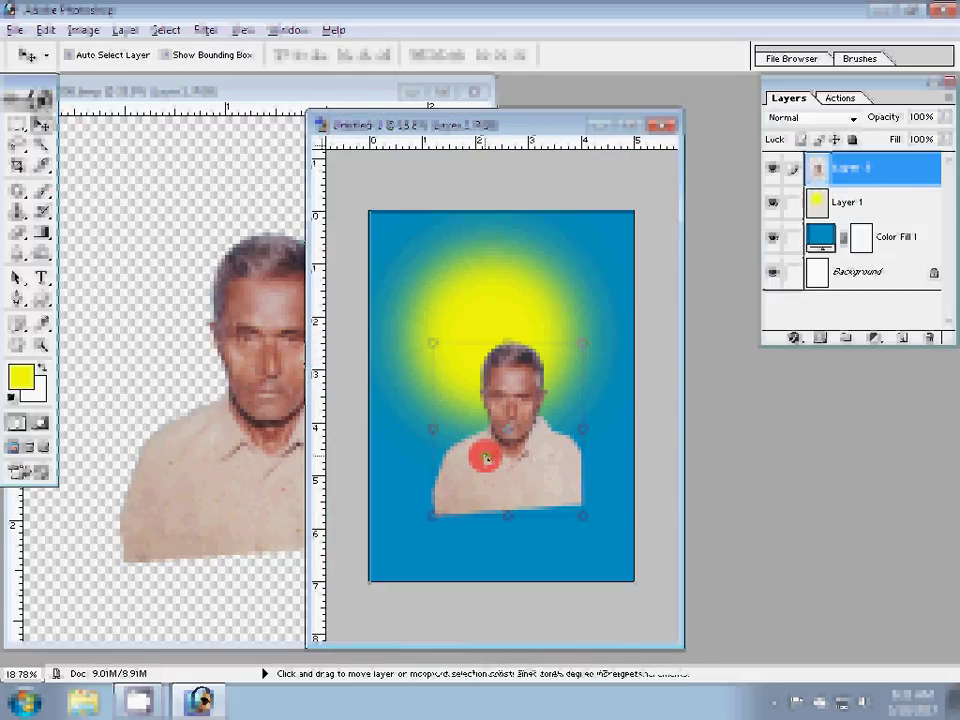
Step: Scale the cut-out man to about 200%, reposition him, and zoom in on his face
key(ctrl+t)
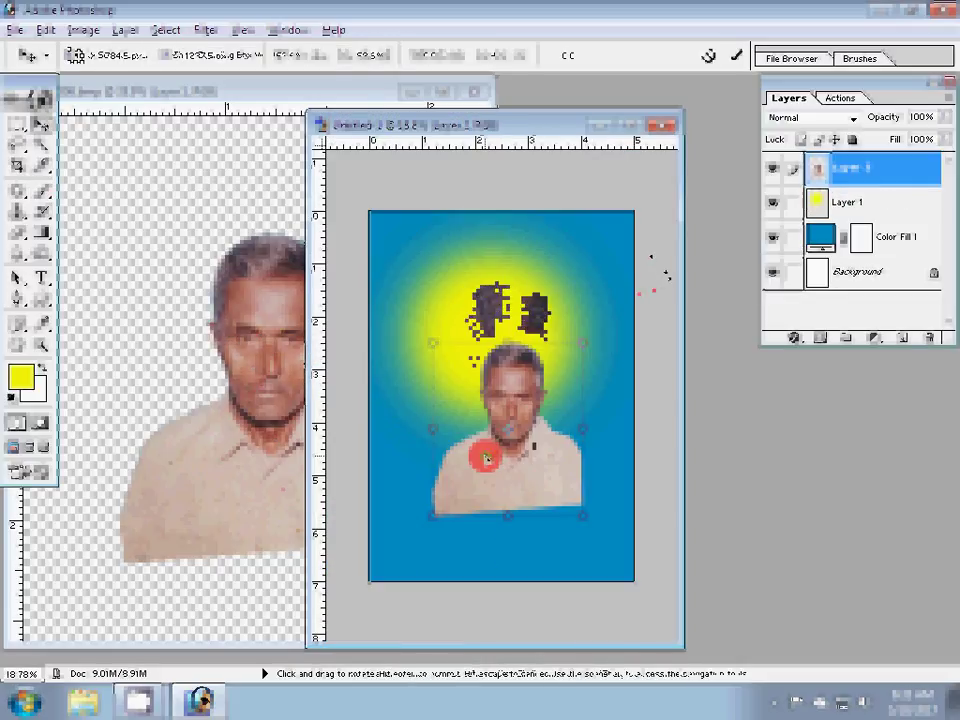
drag(500, 374, 476, 376)
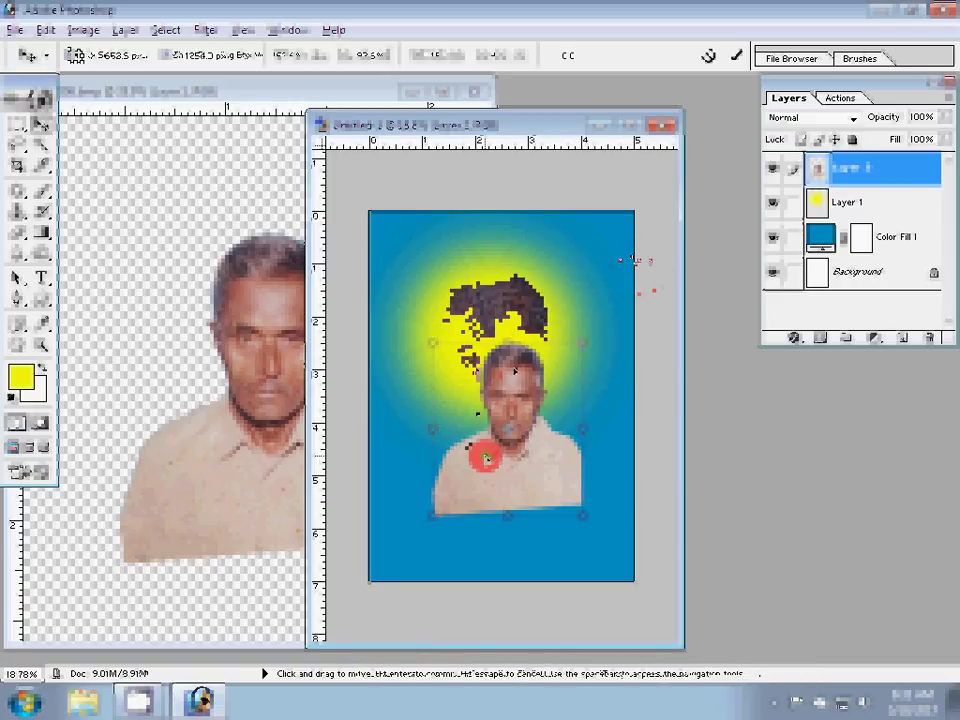
drag(484, 458, 448, 381)
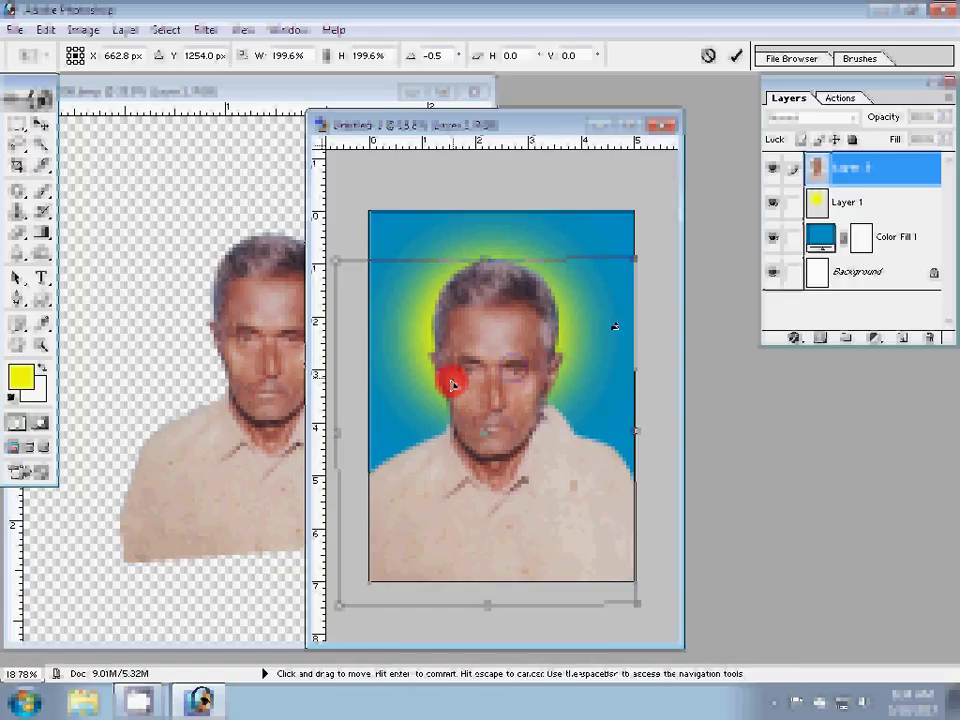
key(Return)
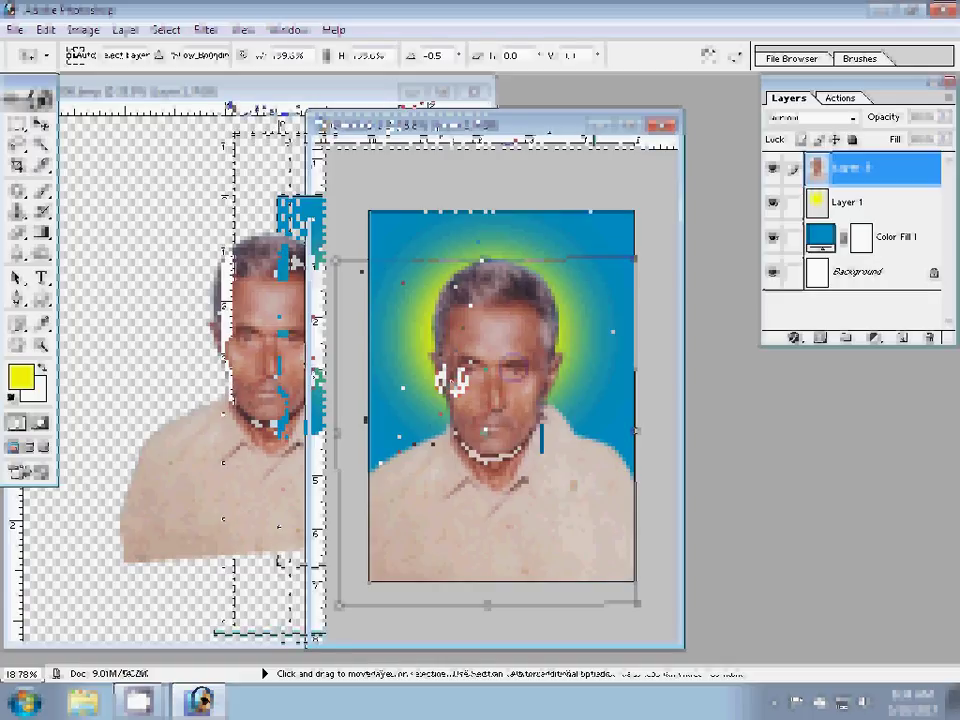
key(z)
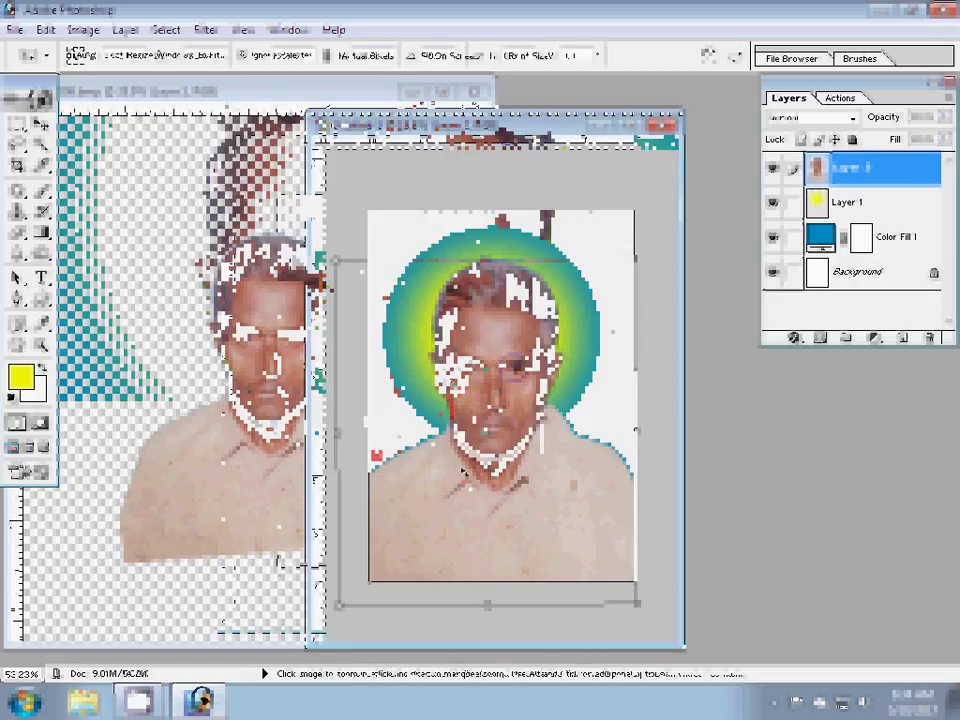
click(349, 418)
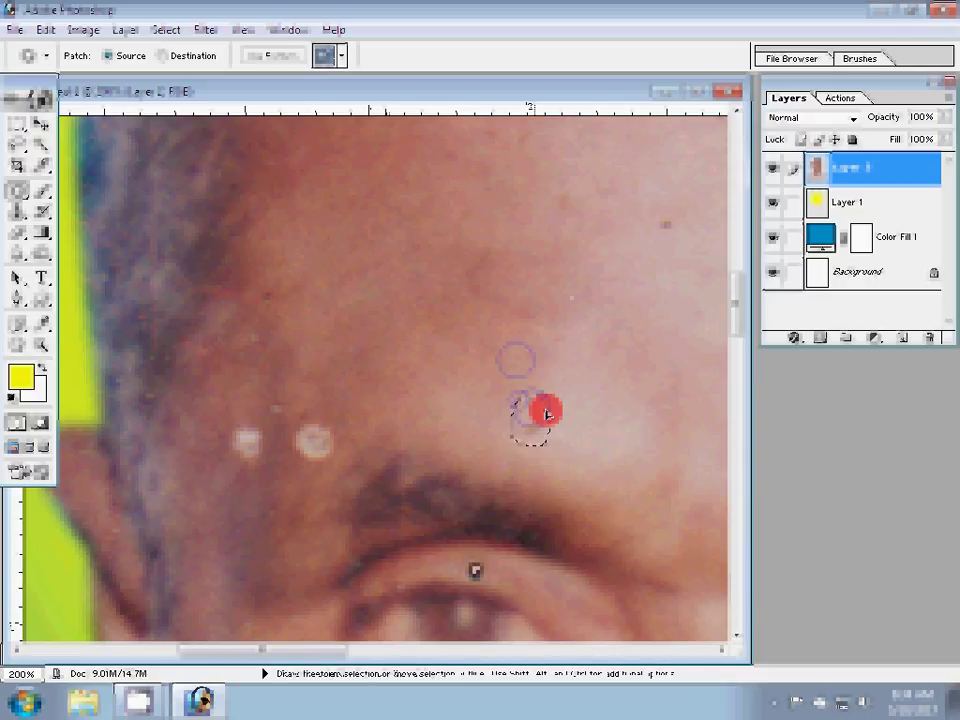
Step: Patch out the blemishes below the eye and on the nose, then fit the portrait on screen
drag(546, 413, 523, 224)
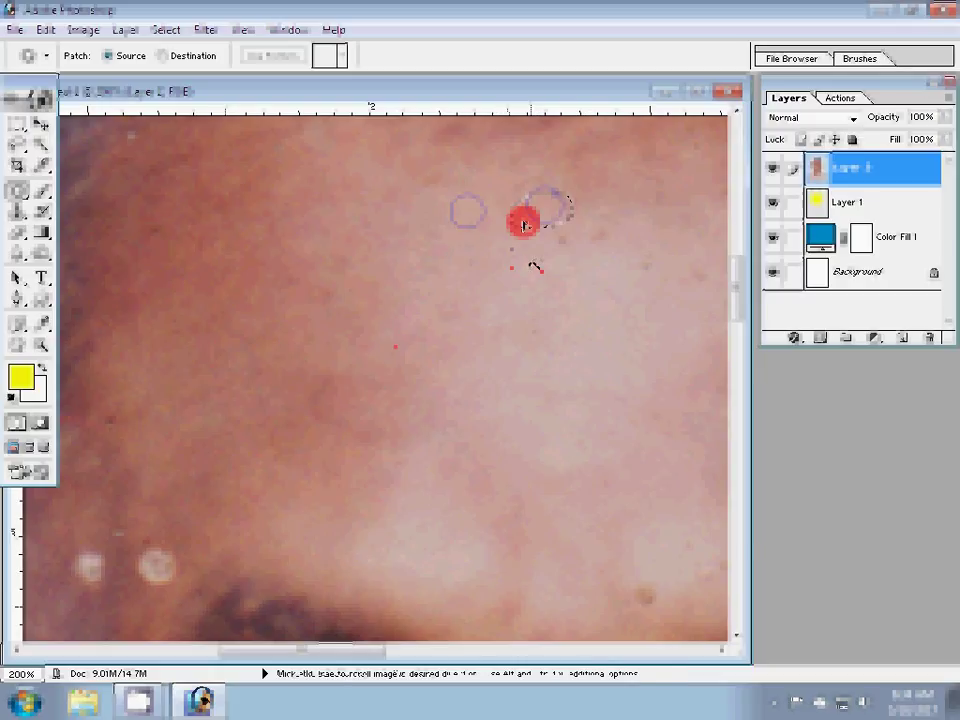
drag(187, 583, 269, 363)
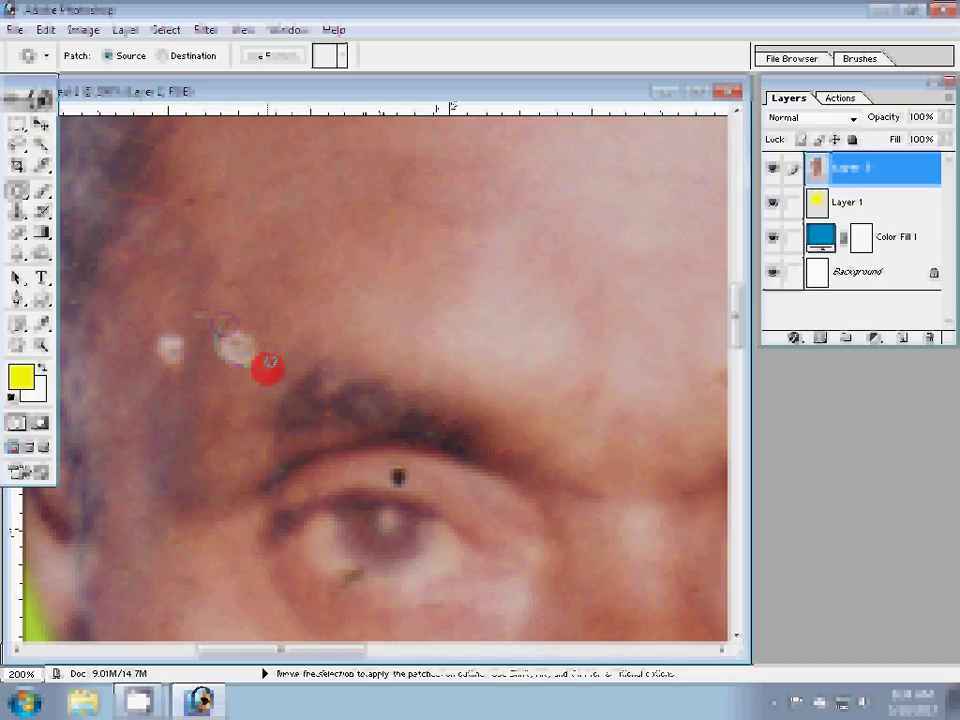
drag(438, 475, 428, 250)
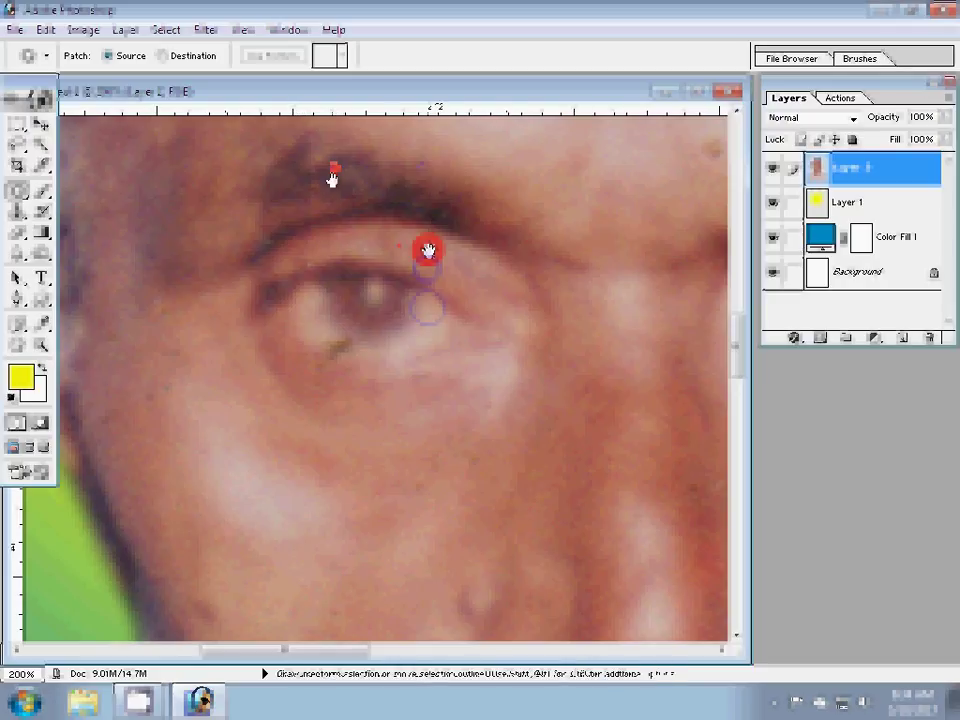
click(393, 362)
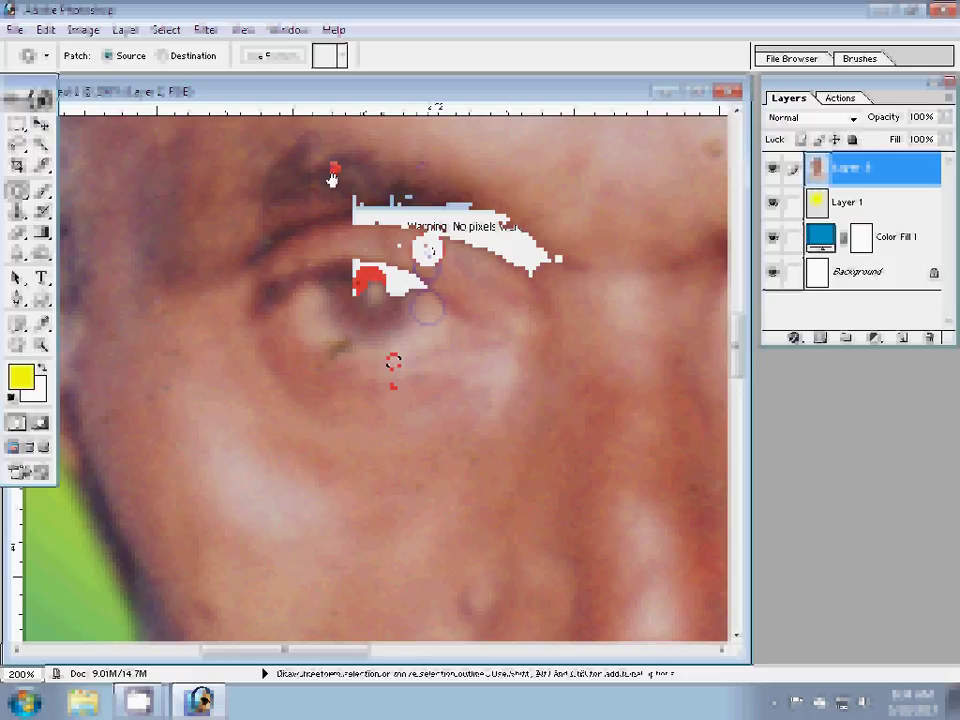
scroll(341, 316, down, 5)
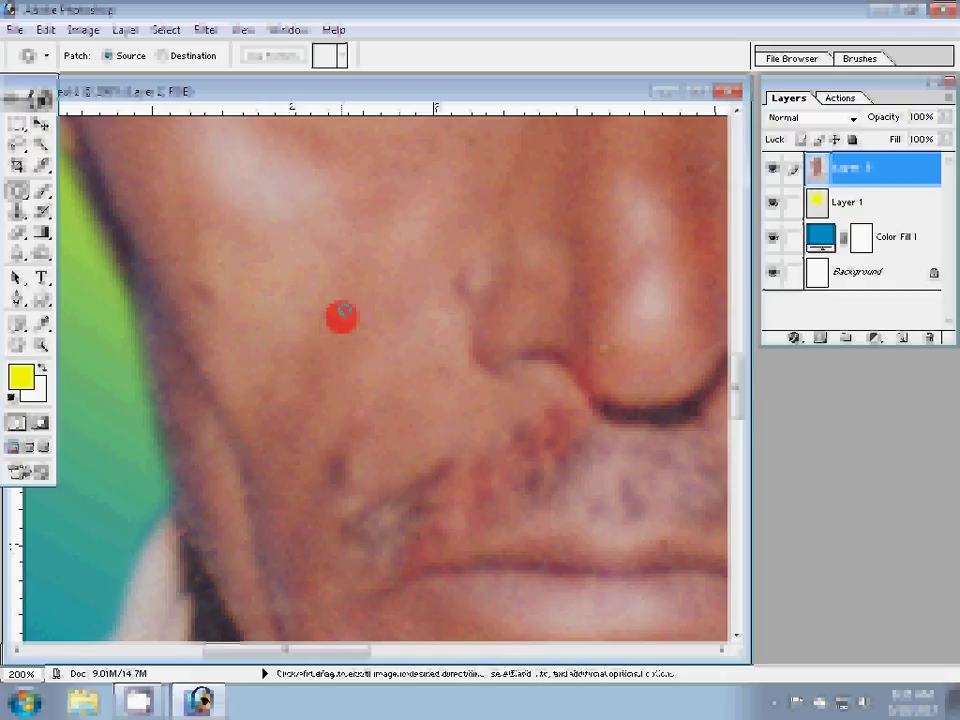
drag(570, 218, 585, 292)
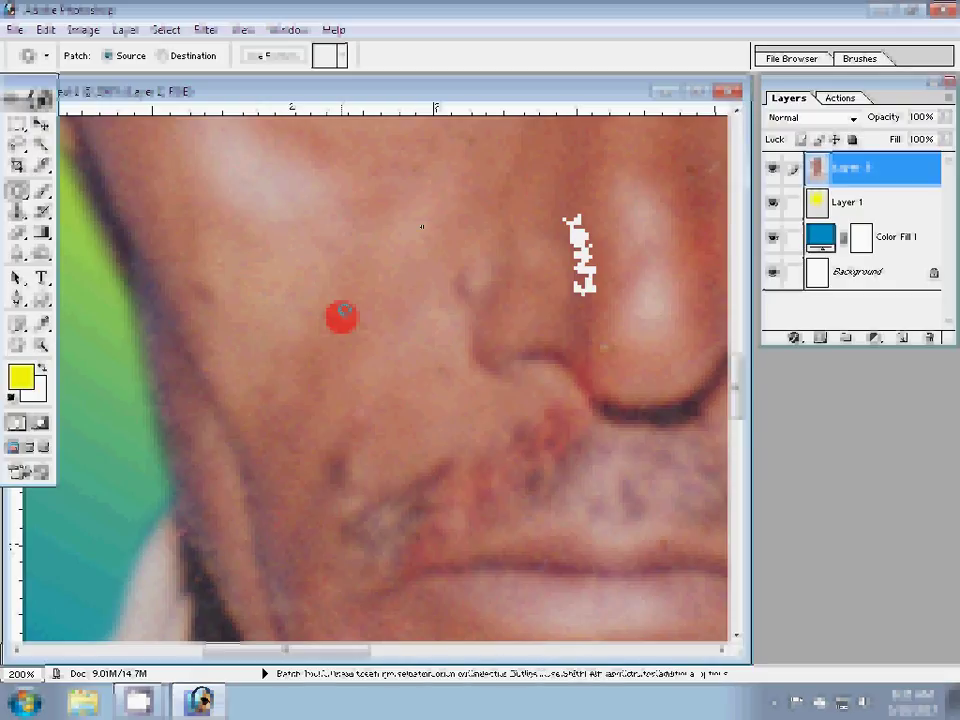
scroll(341, 316, up, 3)
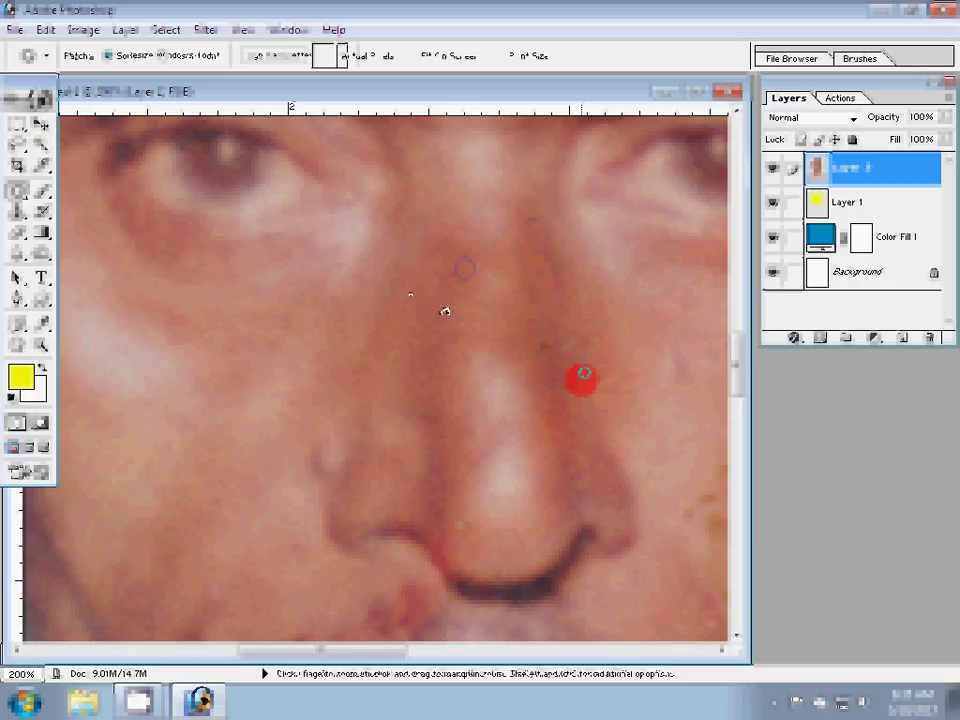
key(ctrl+0)
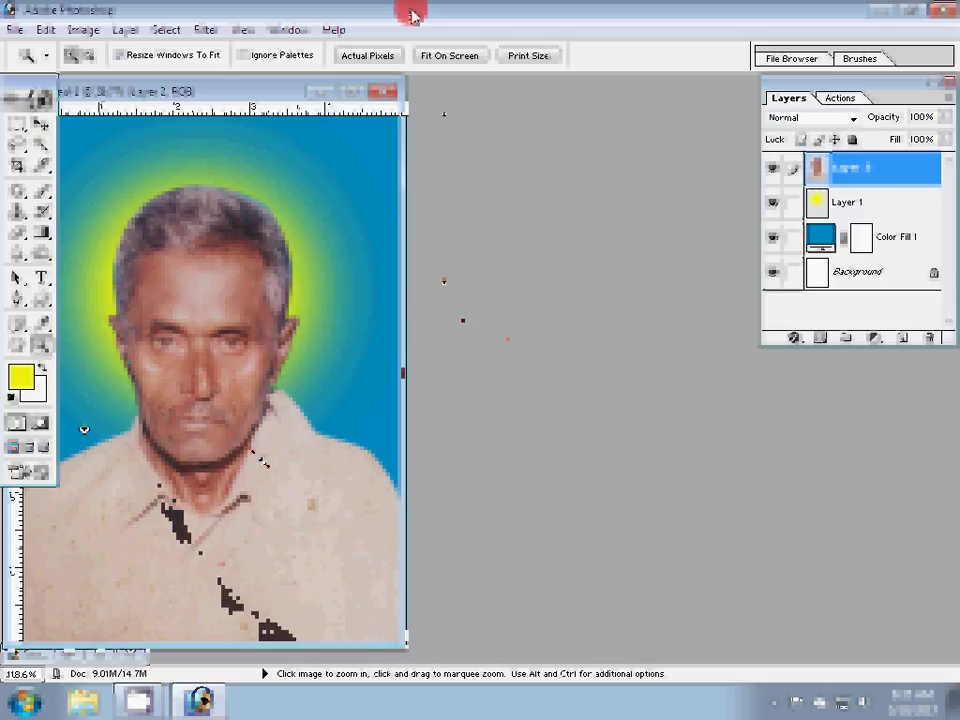
Step: Zoom in and patch the cheek, brow and chin blemishes, then fit the portrait on screen
click(341, 259)
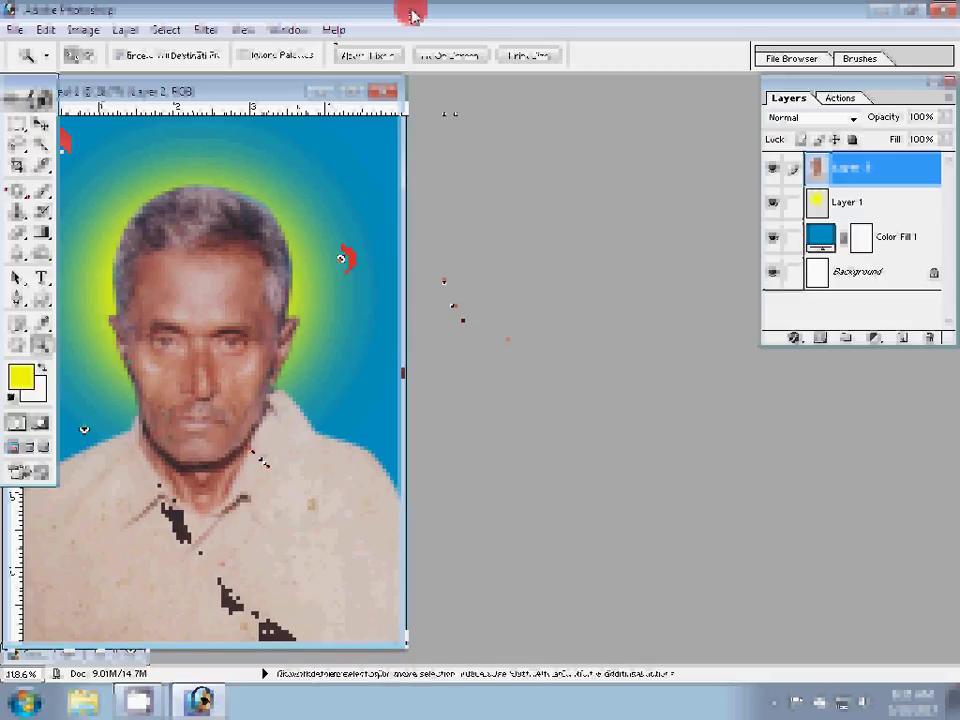
click(345, 350)
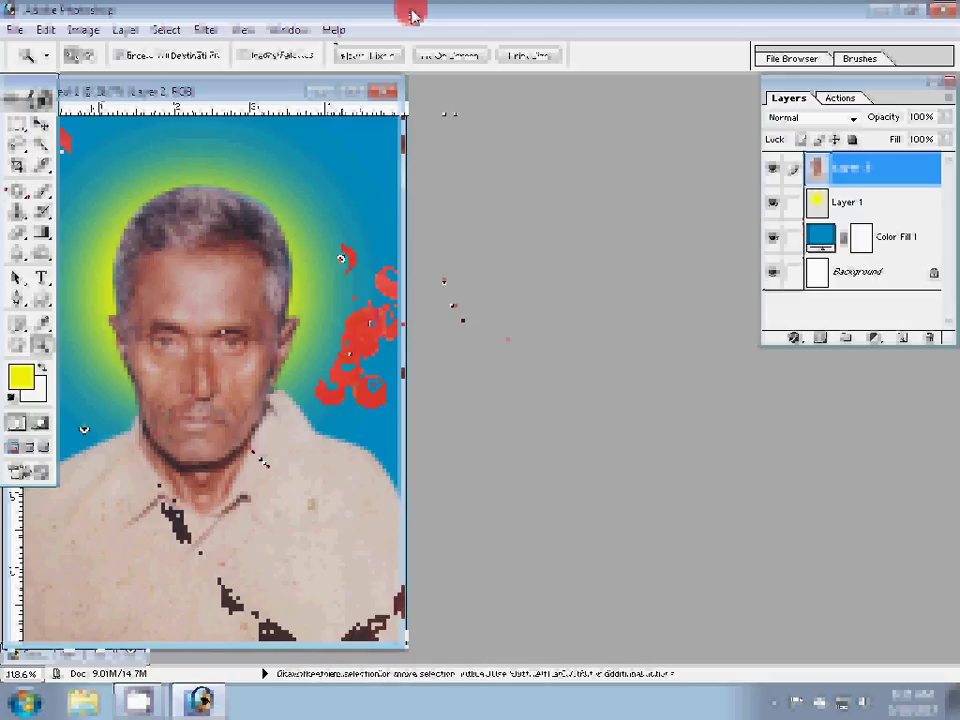
click(397, 355)
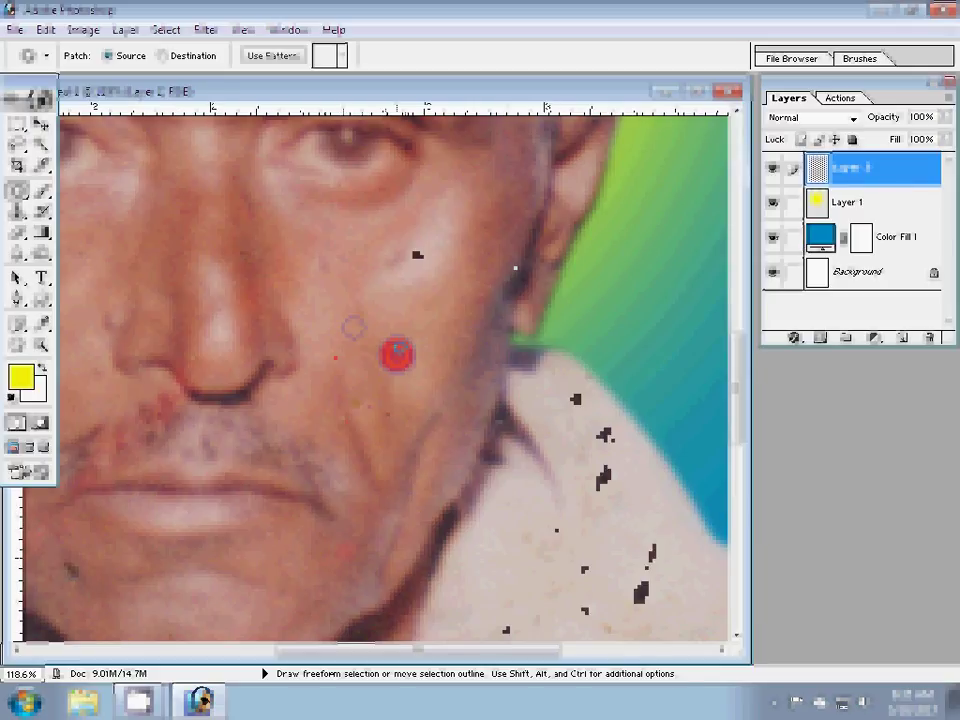
scroll(397, 352, up, 5)
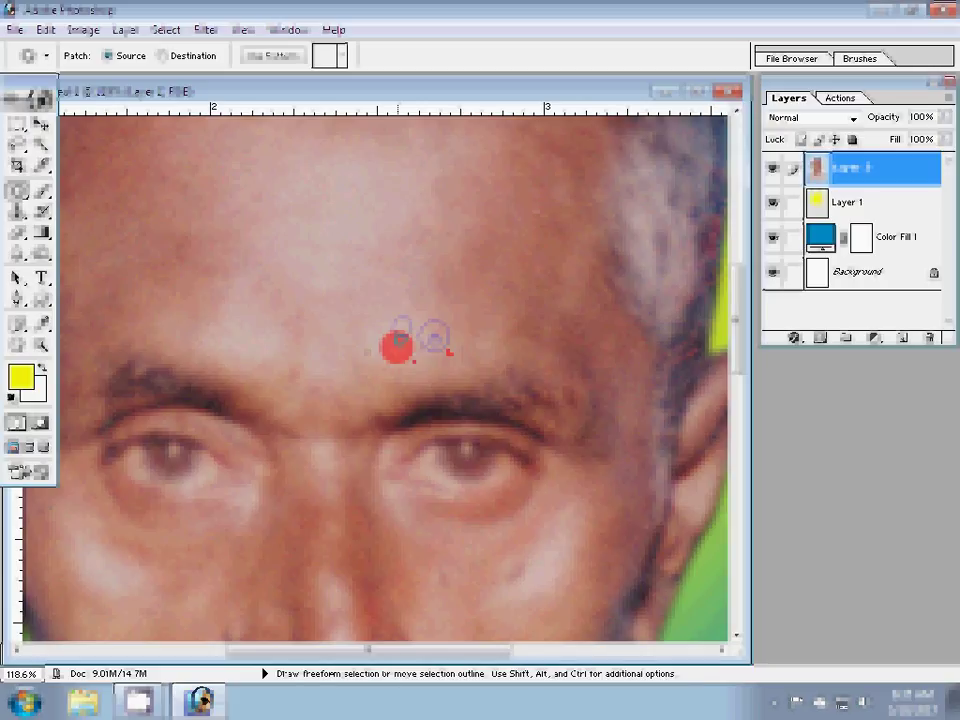
key(space)
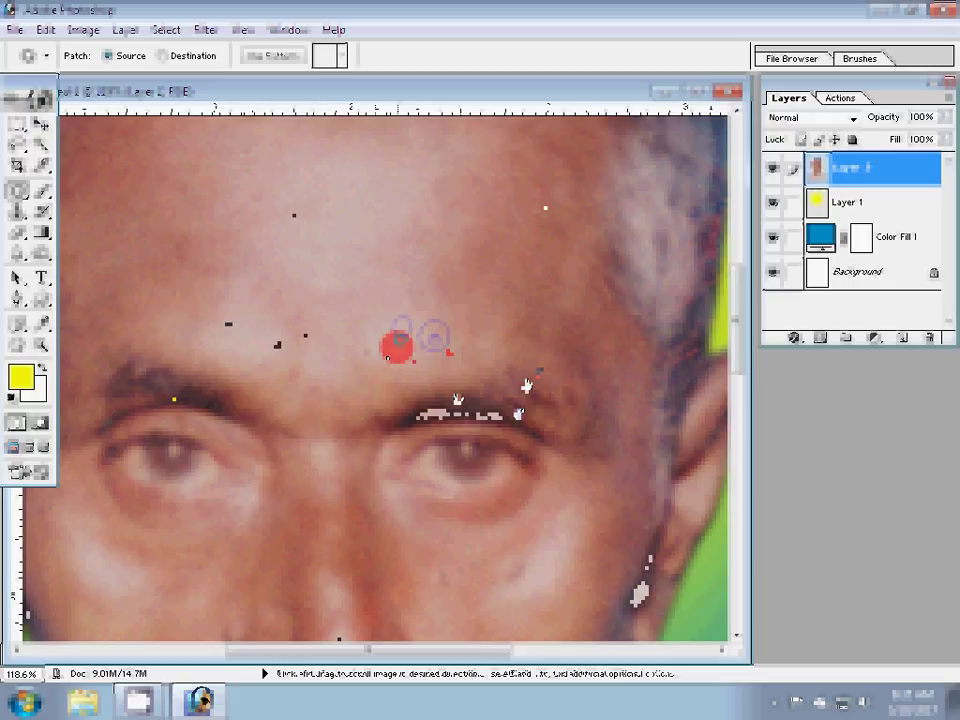
scroll(397, 346, down, 10)
drag(315, 335, 380, 363)
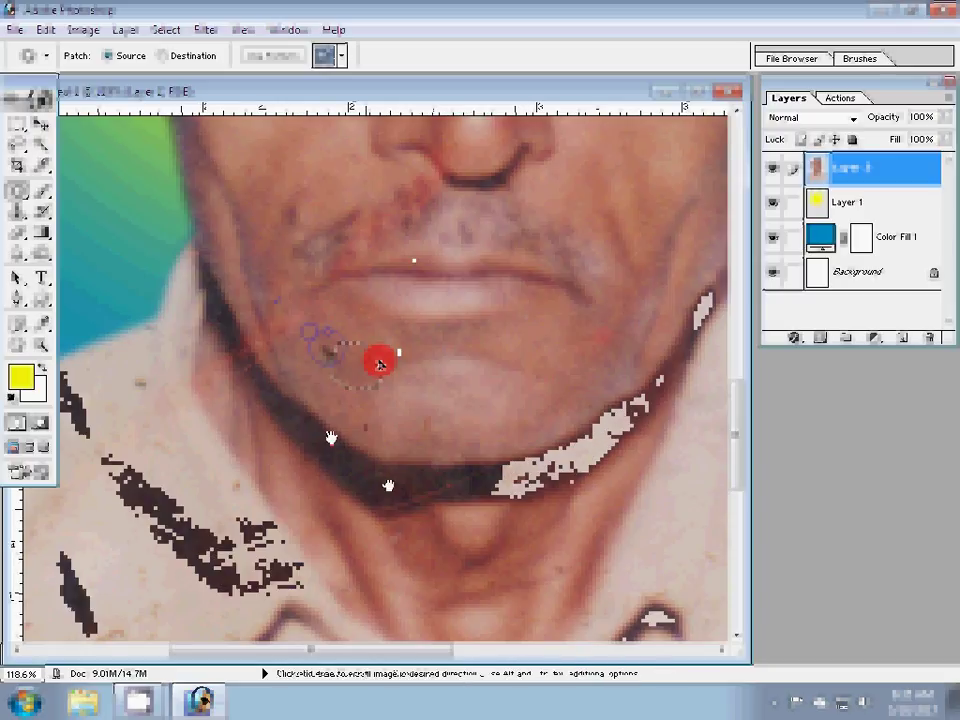
drag(375, 364, 343, 505)
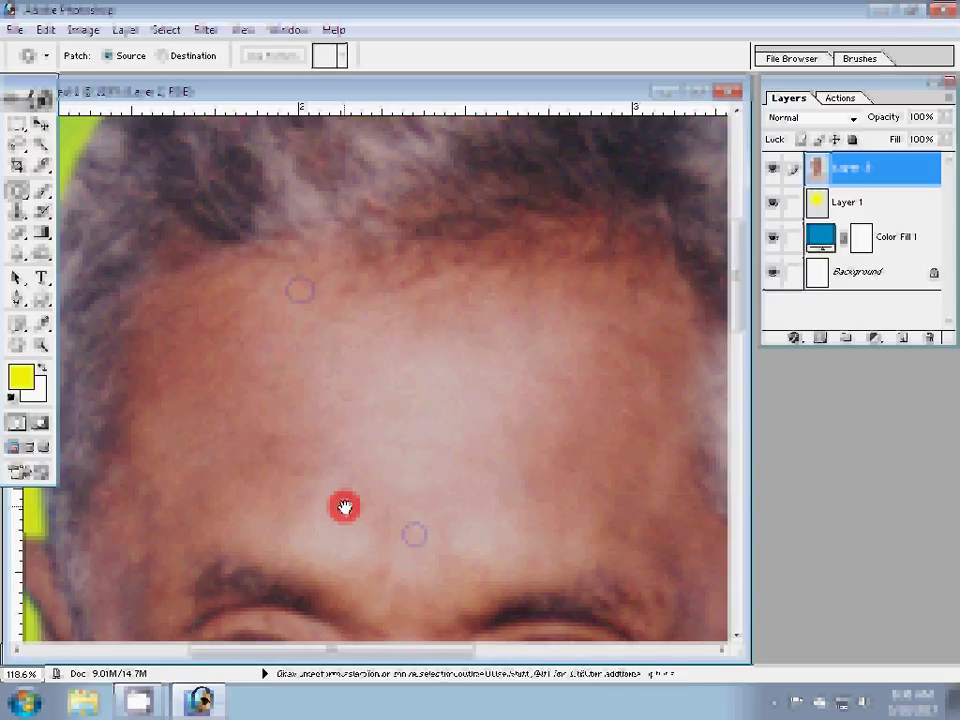
key(h)
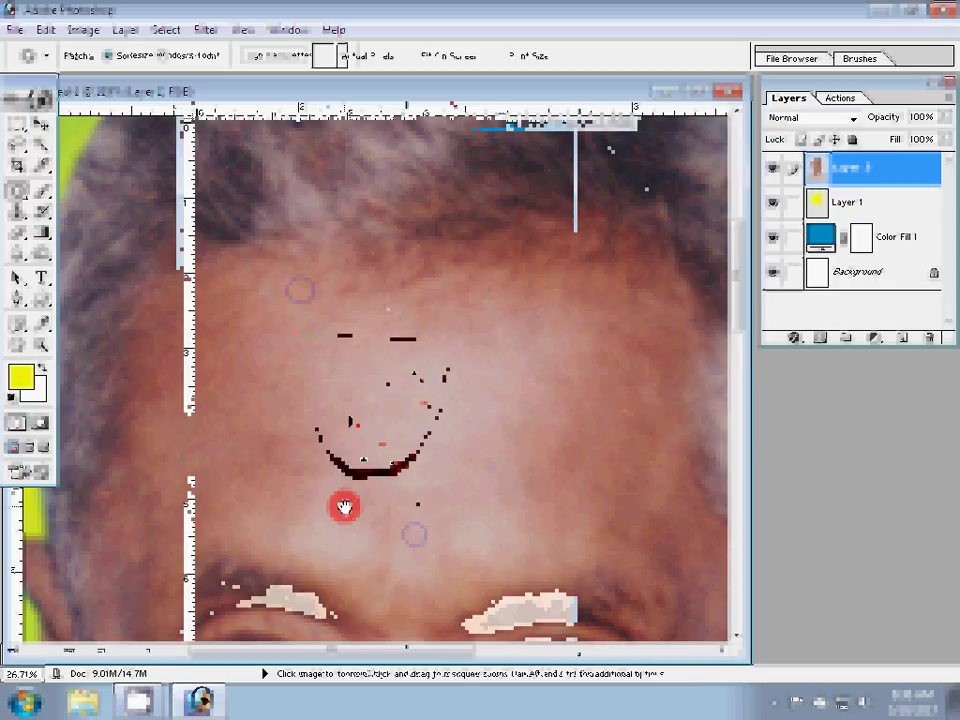
click(344, 507)
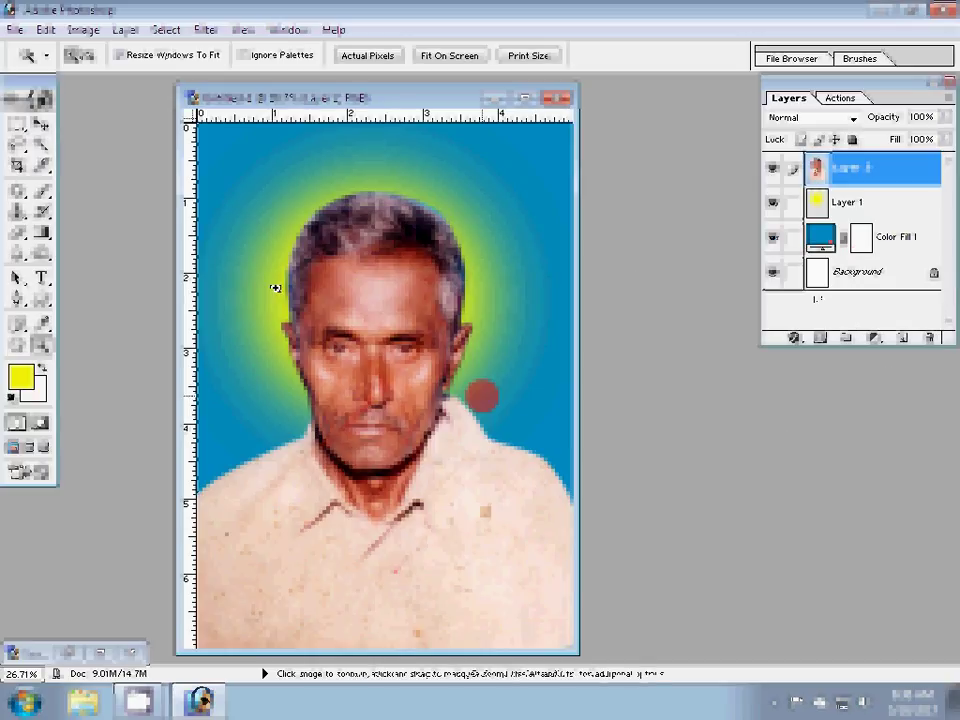
Step: Dodge and burn around the eyes, then hide Layer 3 to compare the result
click(476, 407)
key(v)
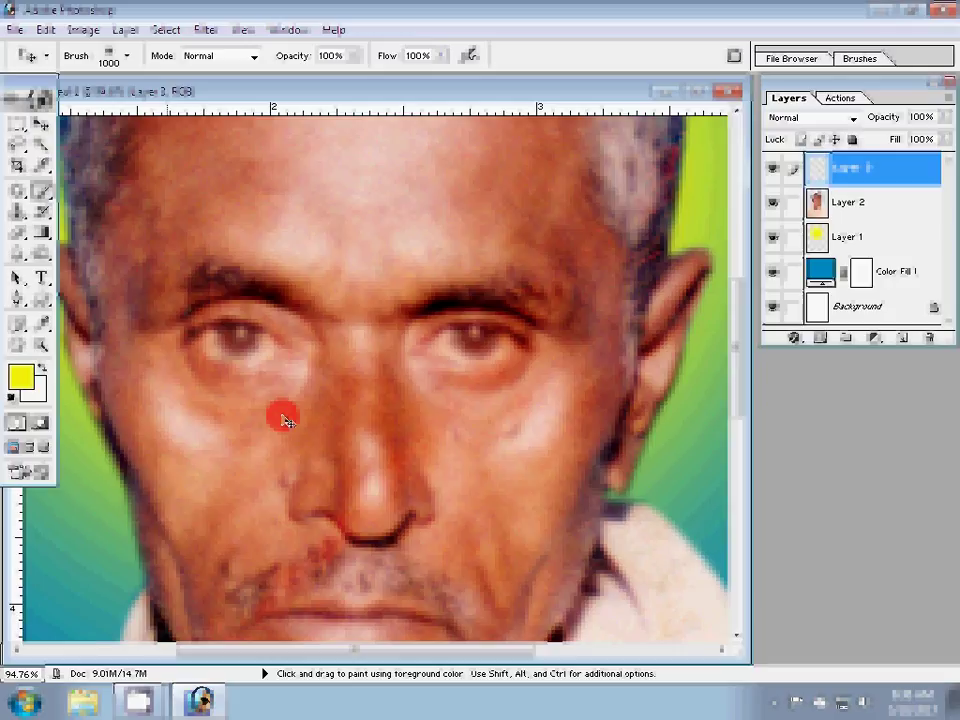
key(o)
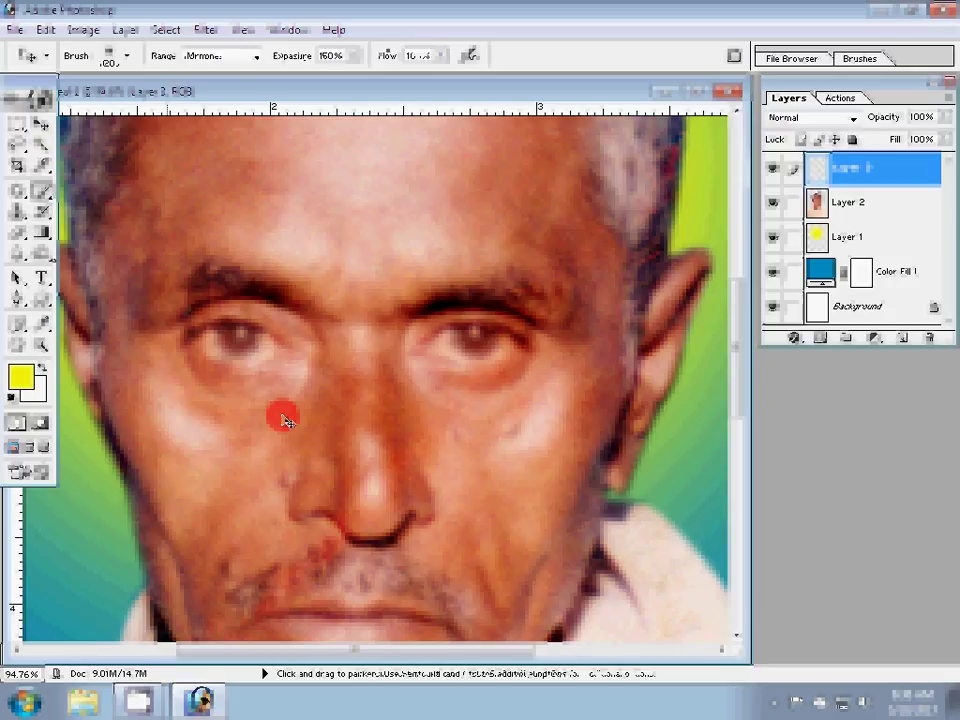
key(shift+o)
key(shift+o)
key(shift+o)
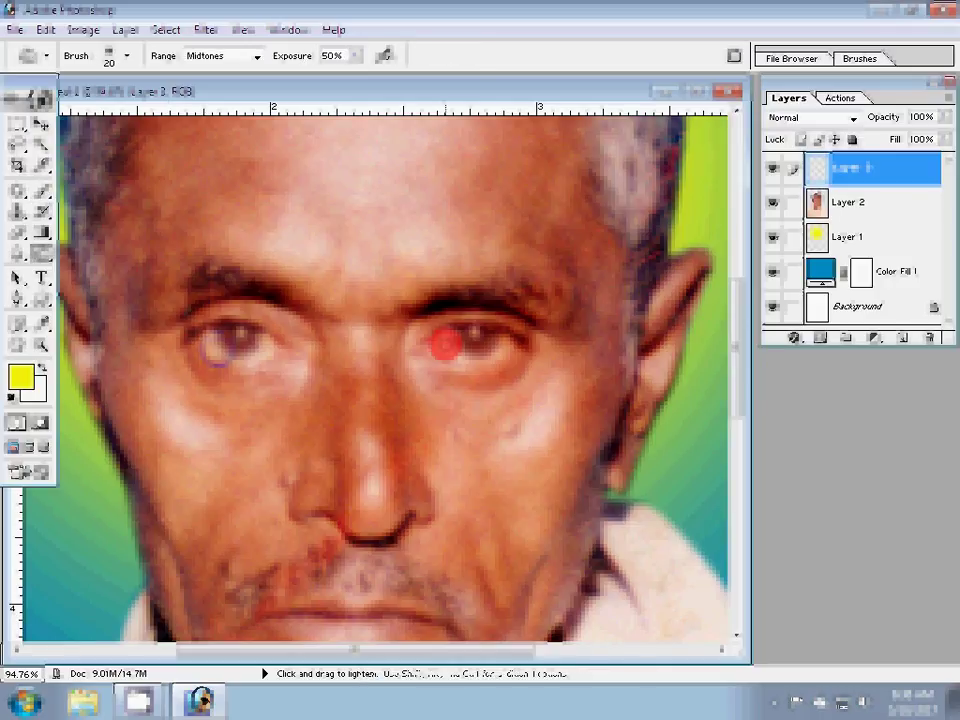
key(shift+o)
click(773, 170)
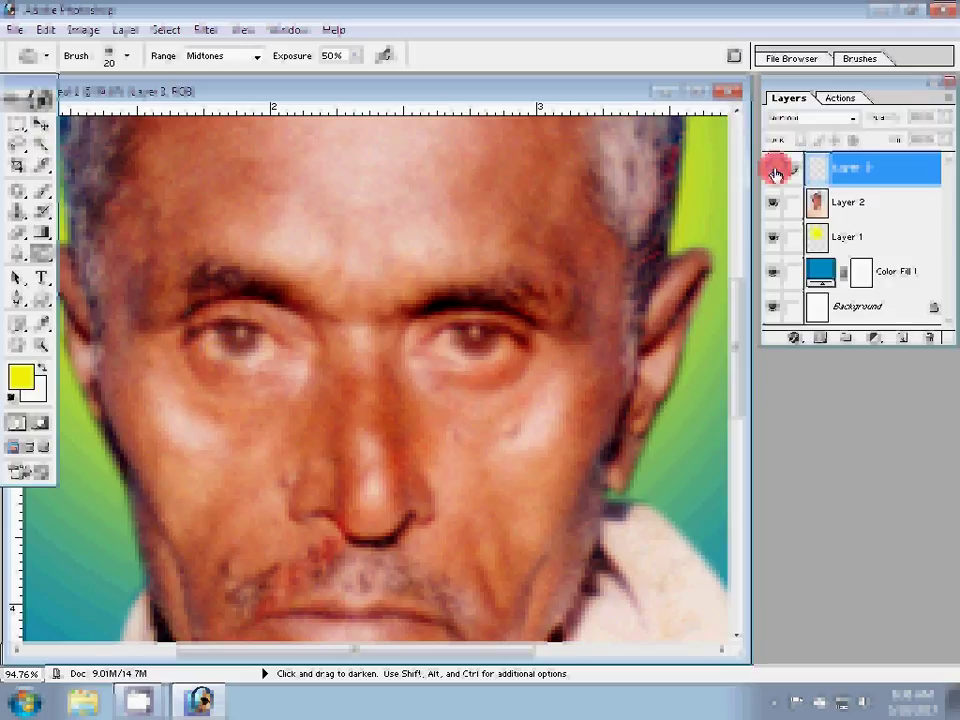
key(z)
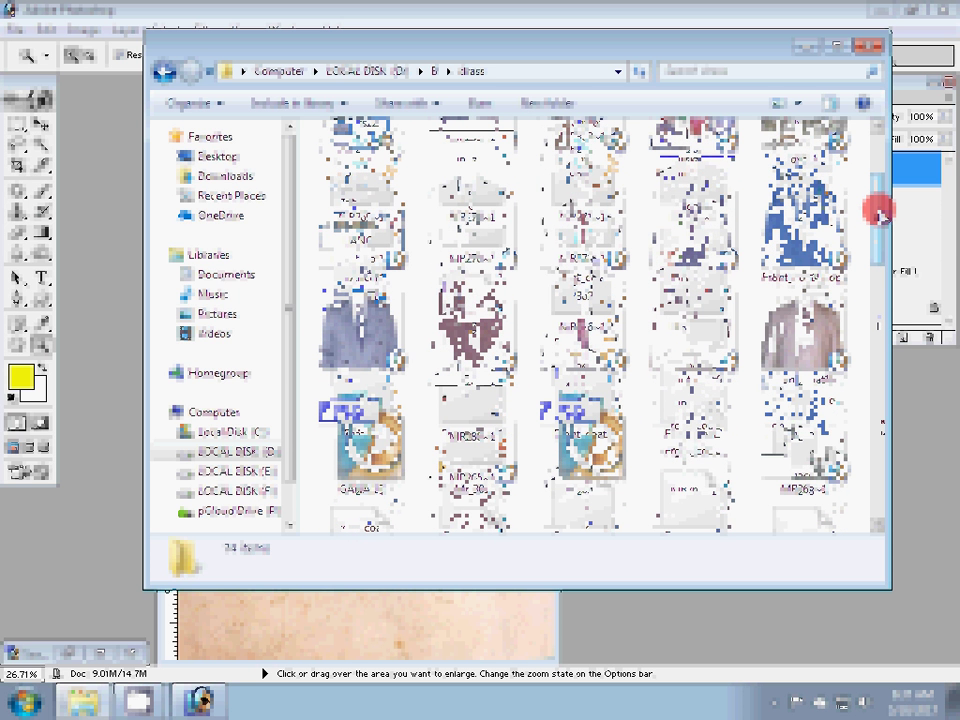
Step: Scroll the class folder on drive D to show the saree and shirt images
drag(880, 212, 876, 507)
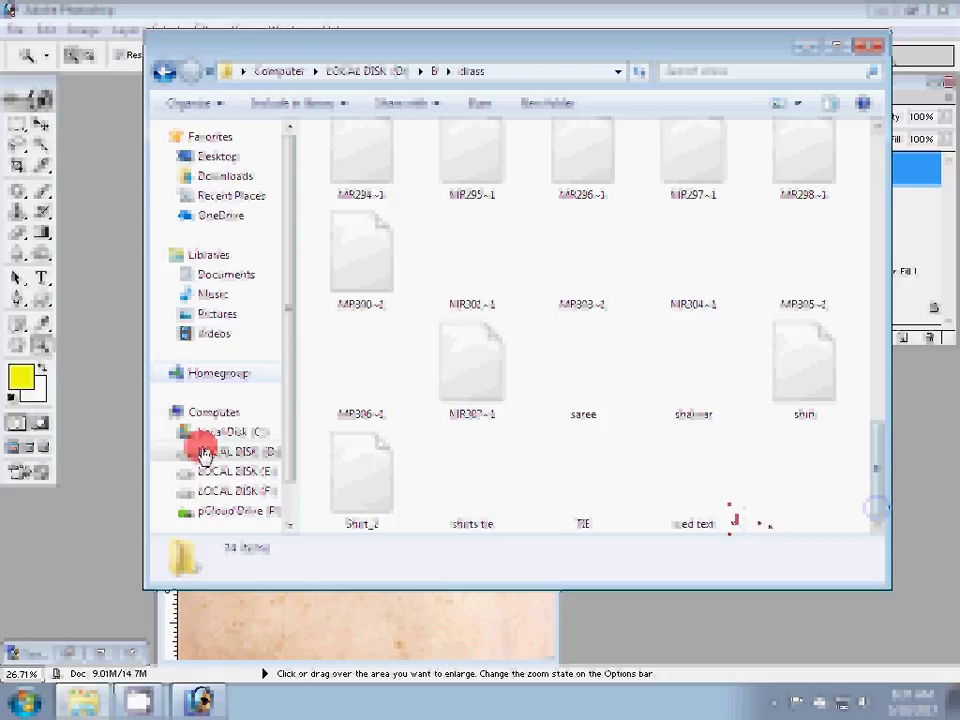
Step: Open the shirts-and-ties PSD, a grid of shirt and tie cut-outs, as a document
click(822, 495)
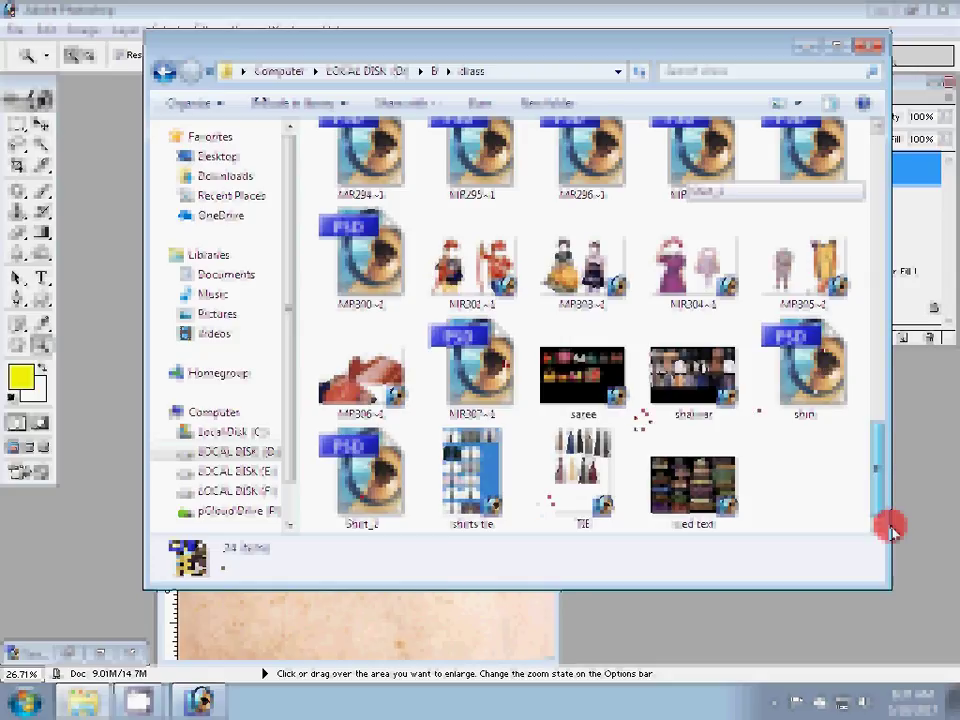
click(805, 370)
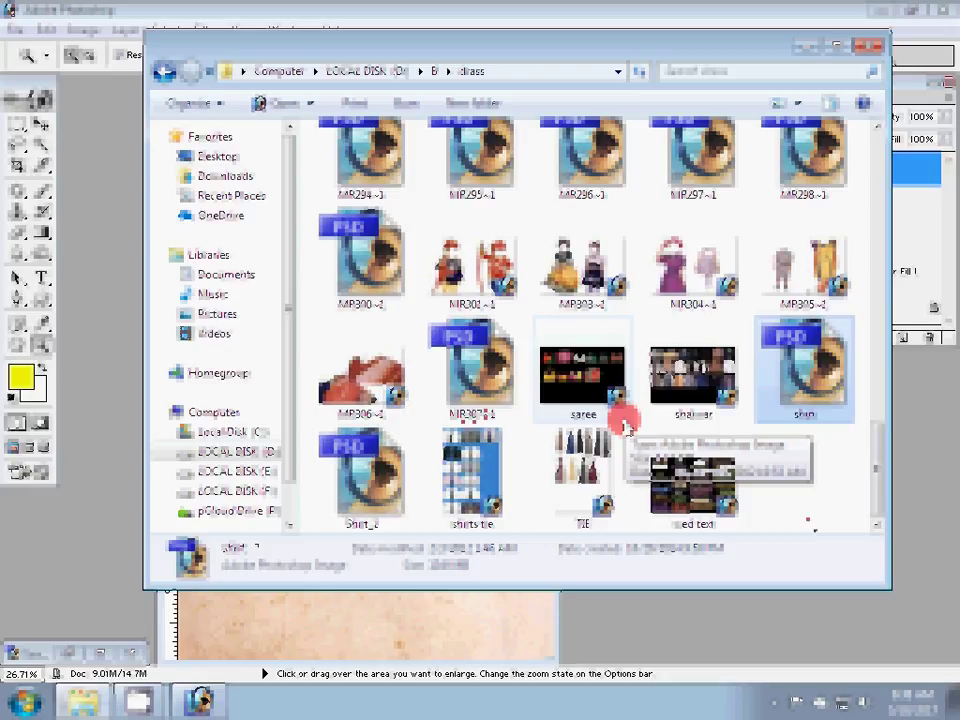
key(Return)
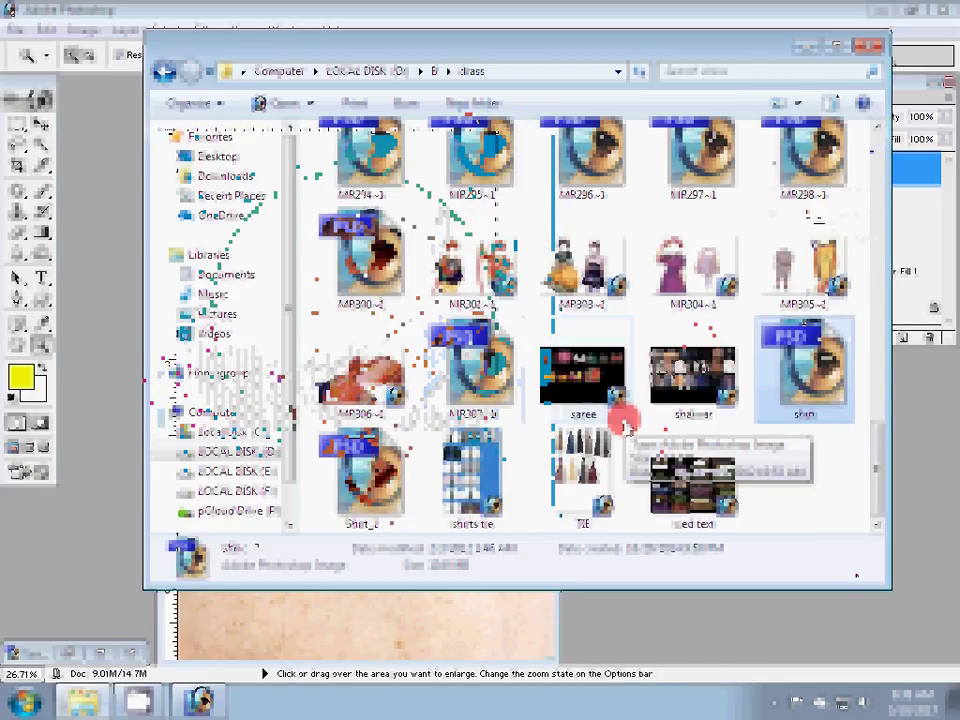
key(Return)
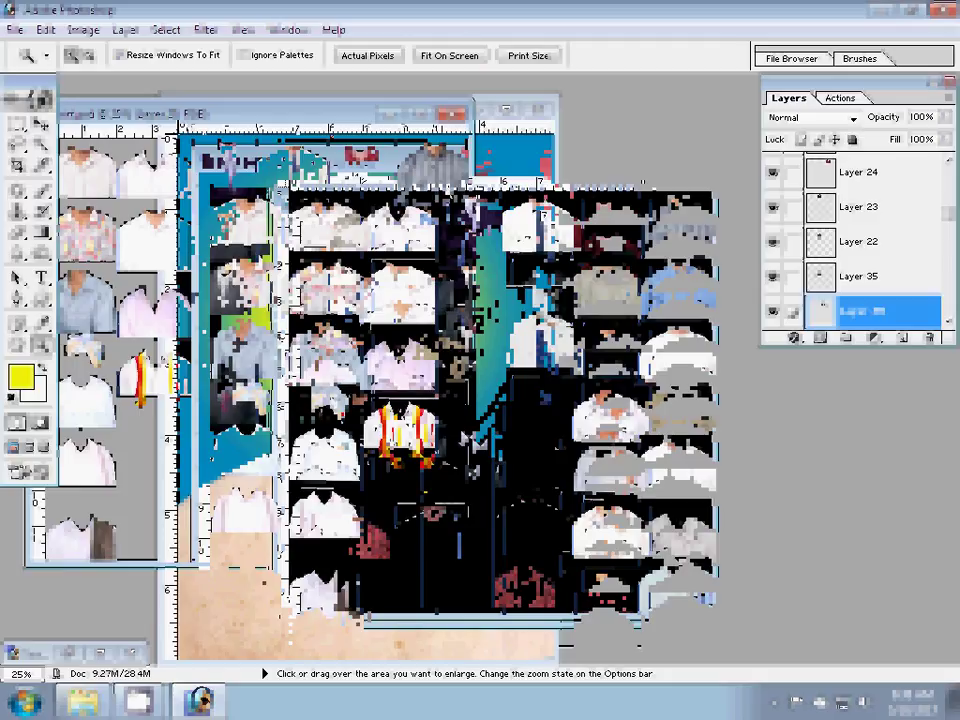
Step: Move the new shirt layer toward the man's collar and scale it to fit his body
key(v)
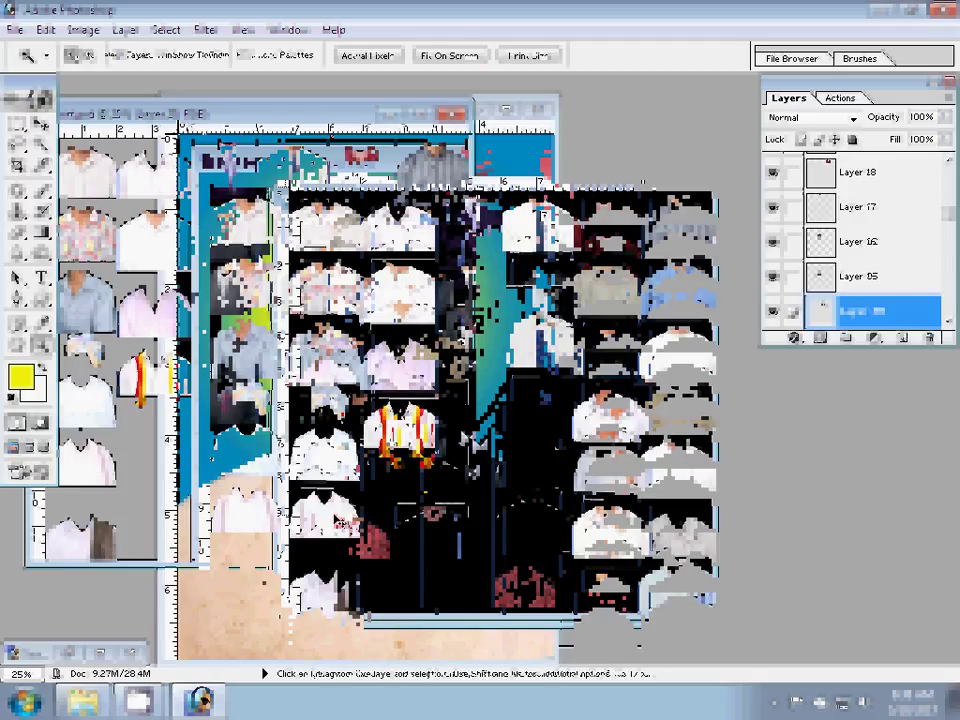
click(222, 393)
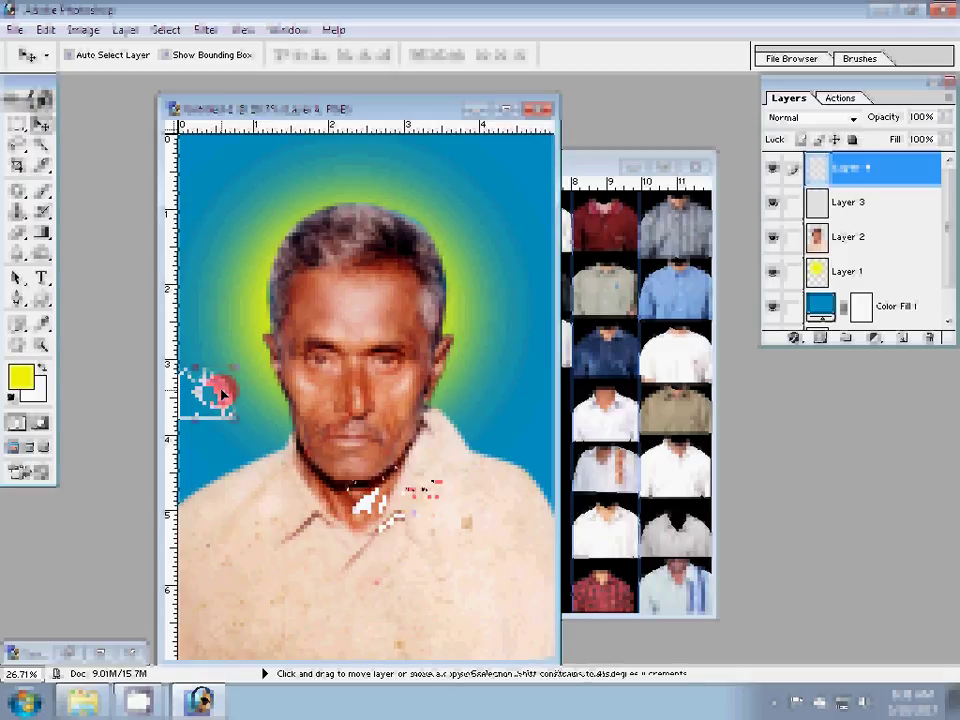
key(ctrl+t)
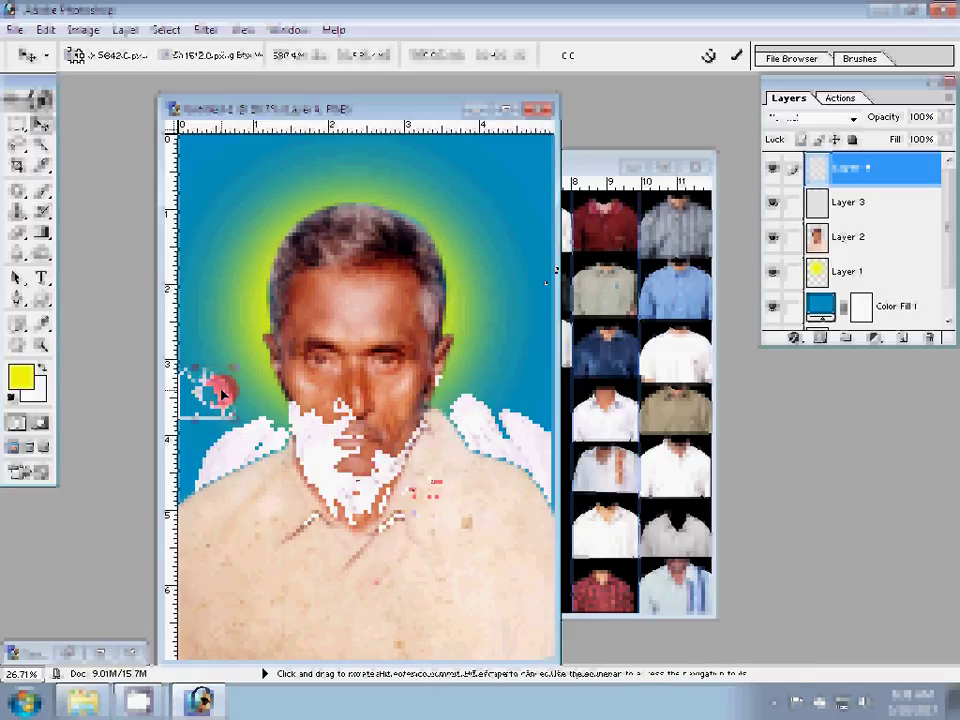
drag(452, 495, 437, 505)
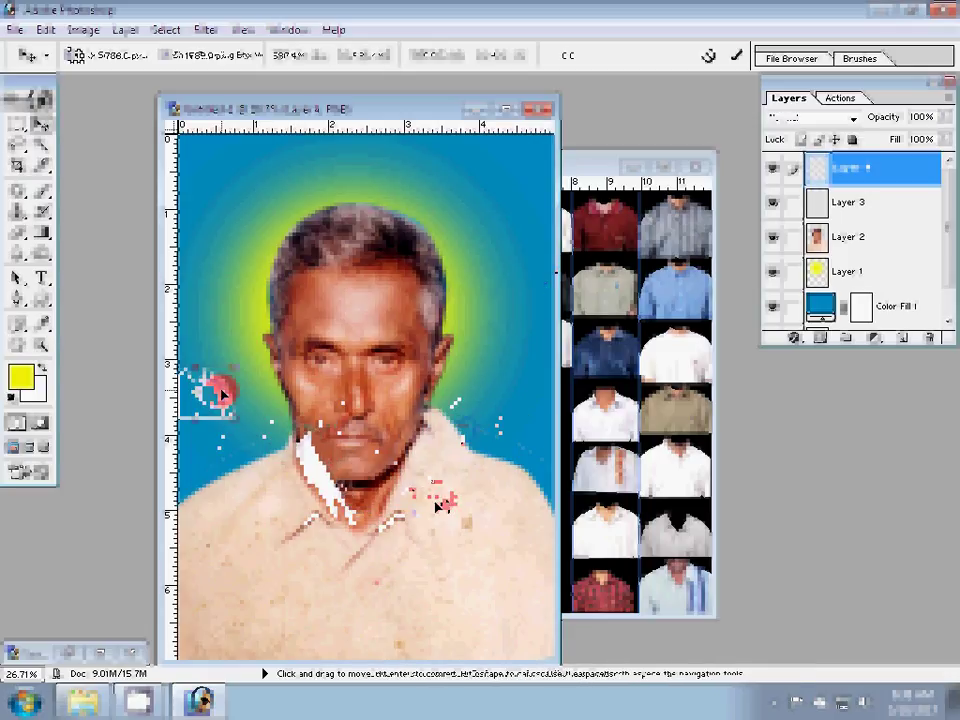
drag(437, 505, 510, 423)
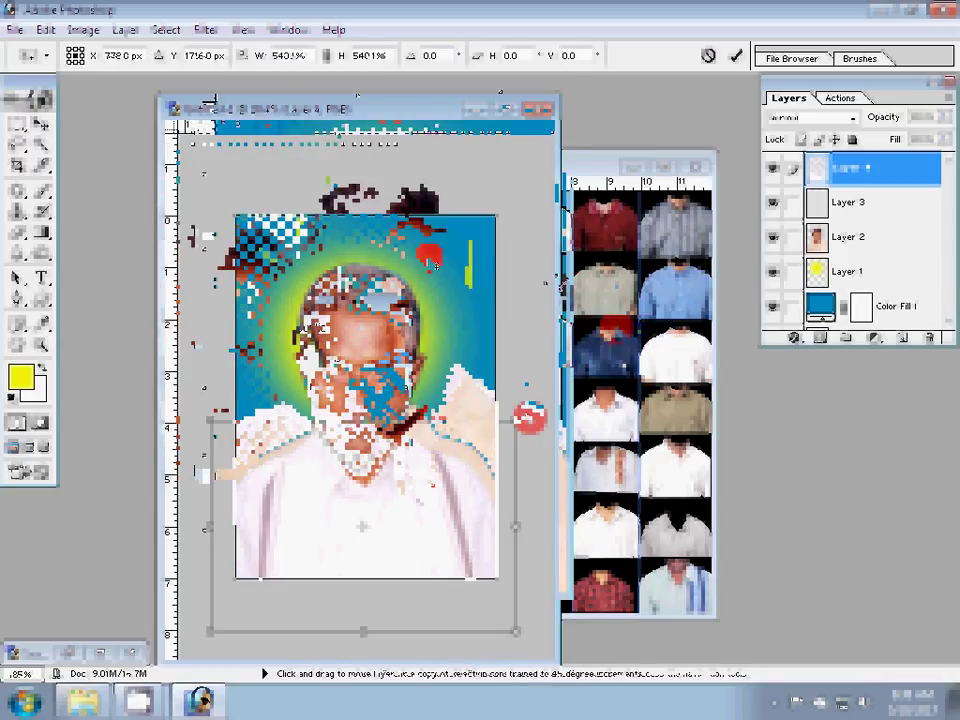
Step: Stretch the shirt to the shoulders, apply it, and free-transform the portrait photo layer
drag(527, 413, 531, 298)
drag(433, 414, 423, 407)
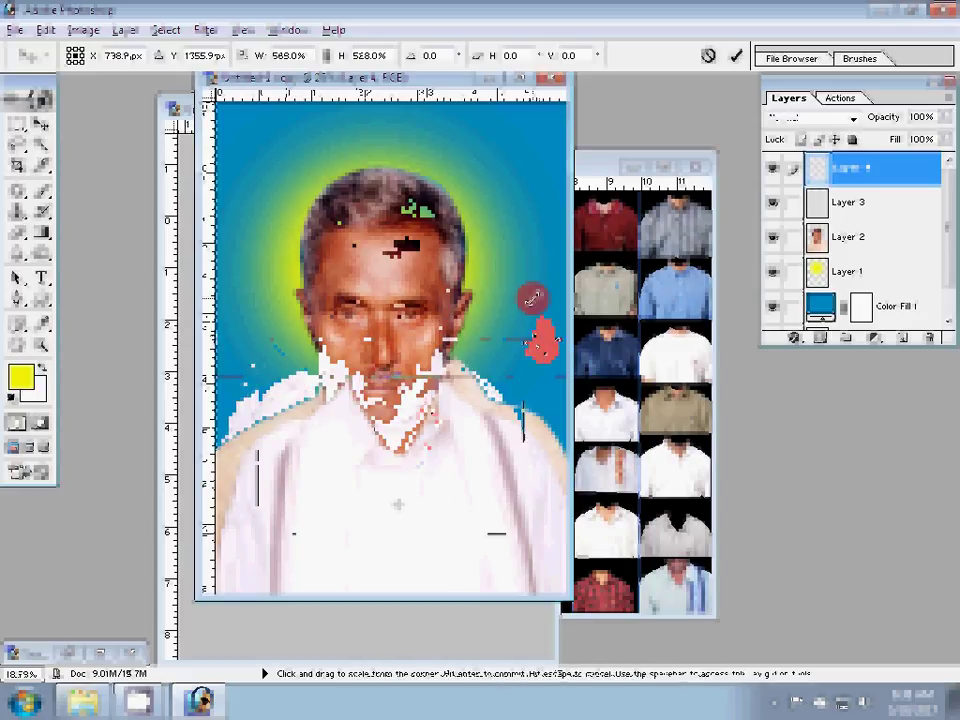
key(Return)
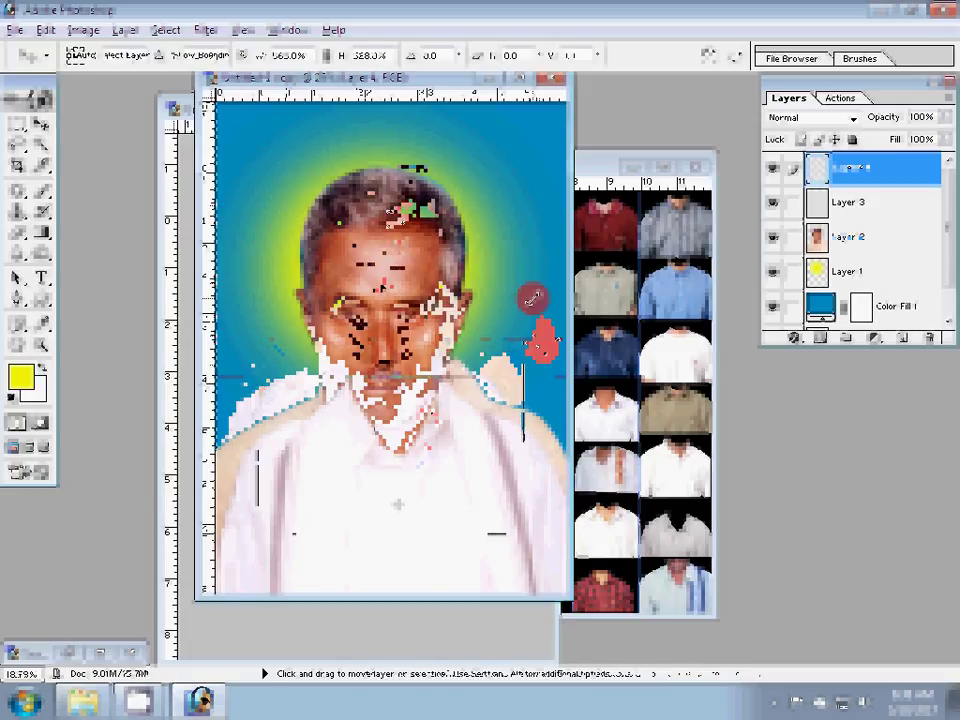
click(384, 238)
key(ctrl+t)
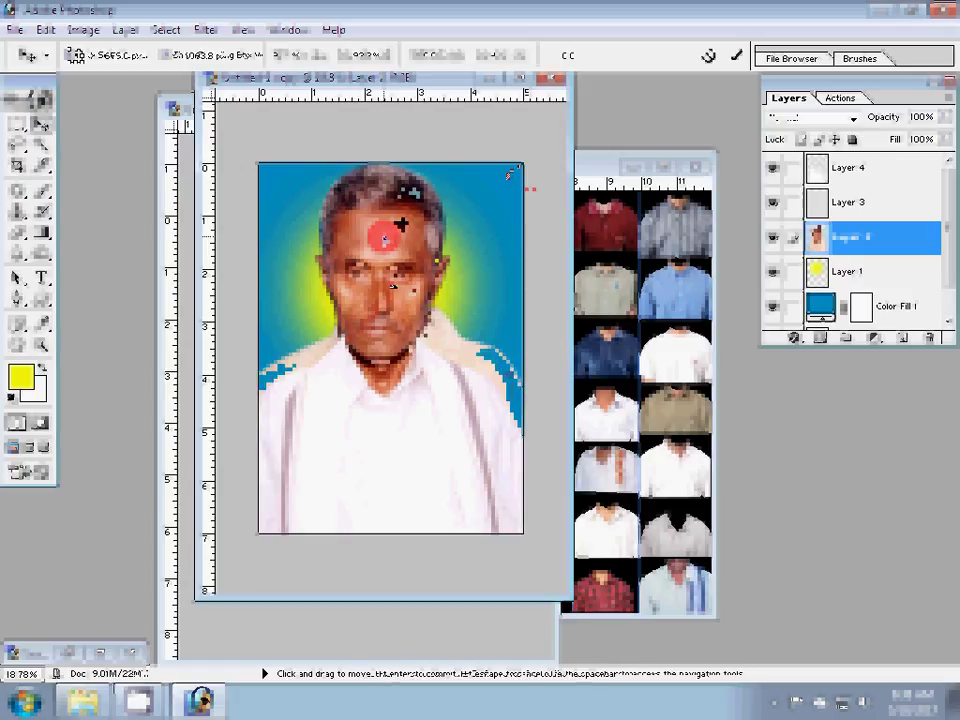
Step: Reposition the portrait photo so the head sits inside the yellow glow, and commit it
drag(392, 284, 393, 285)
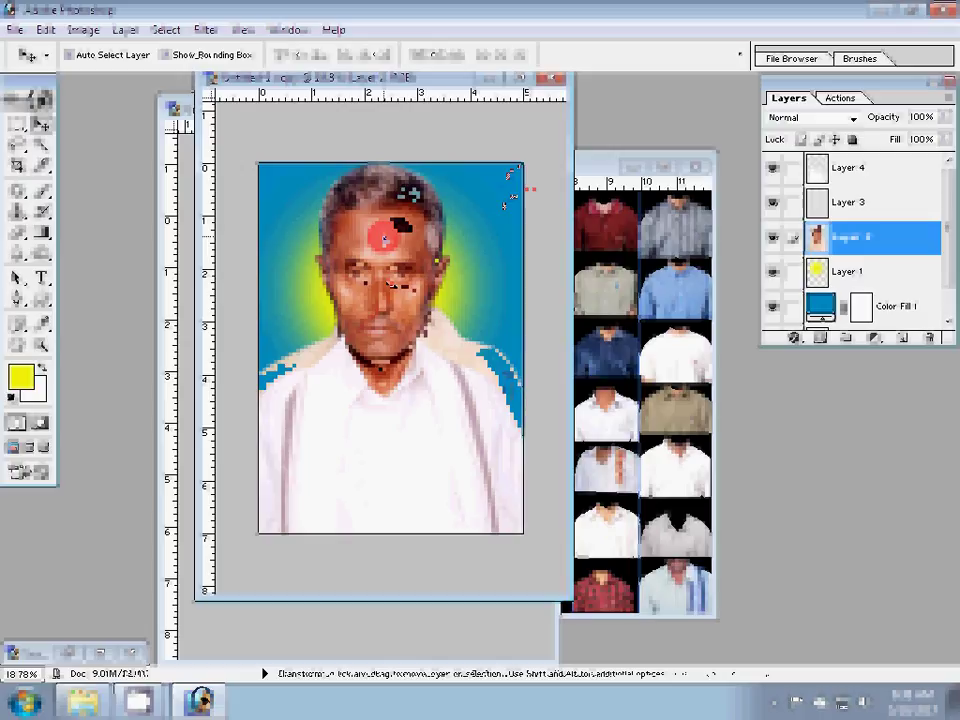
double_click(366, 336)
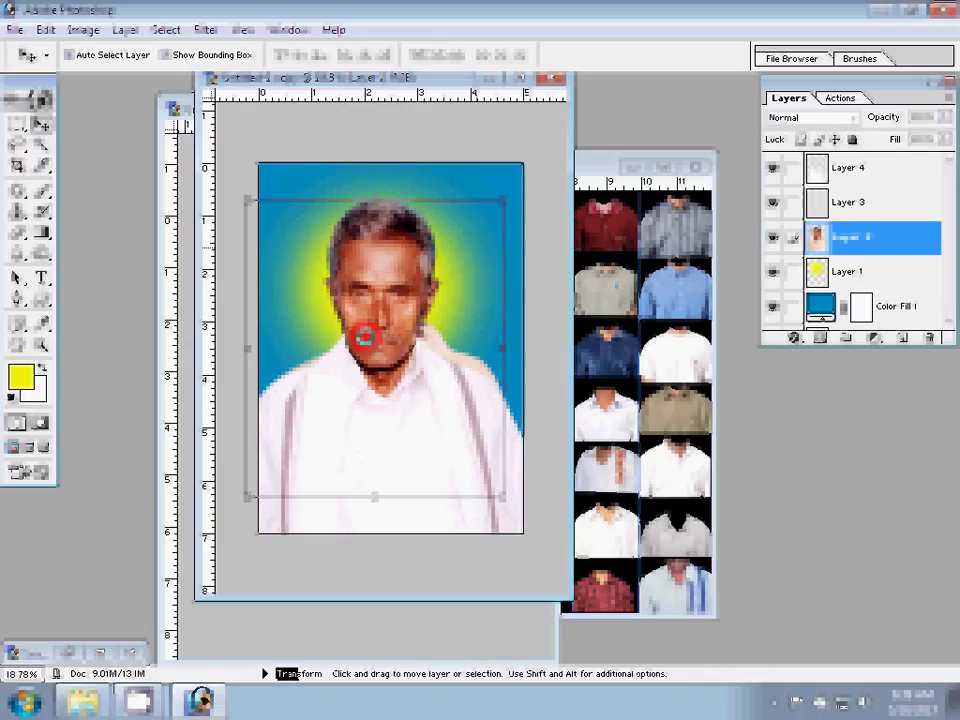
key(z)
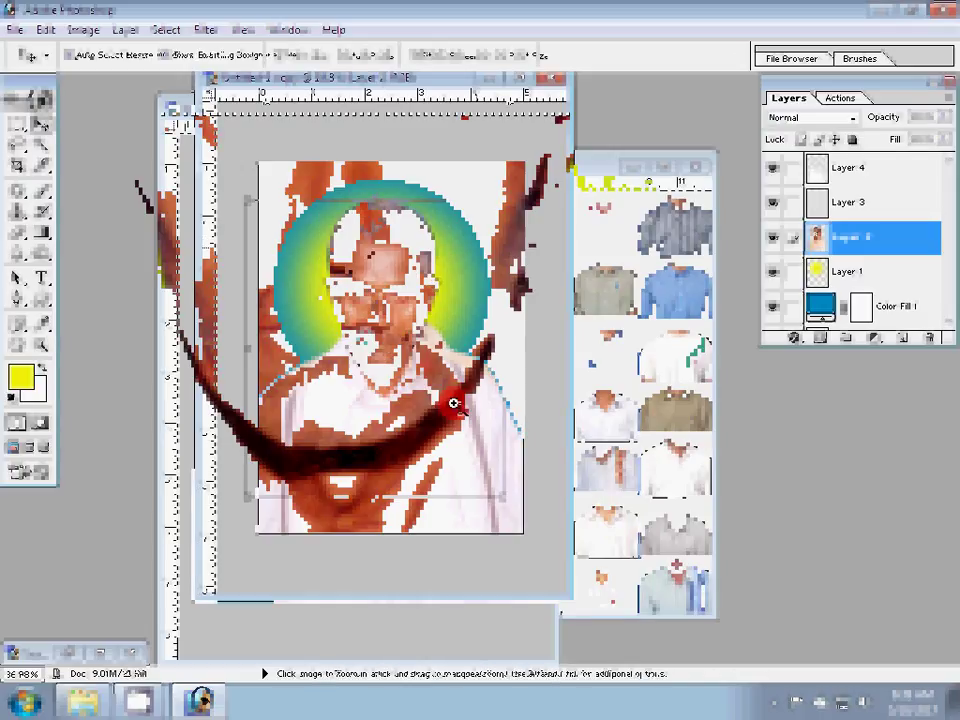
key(e)
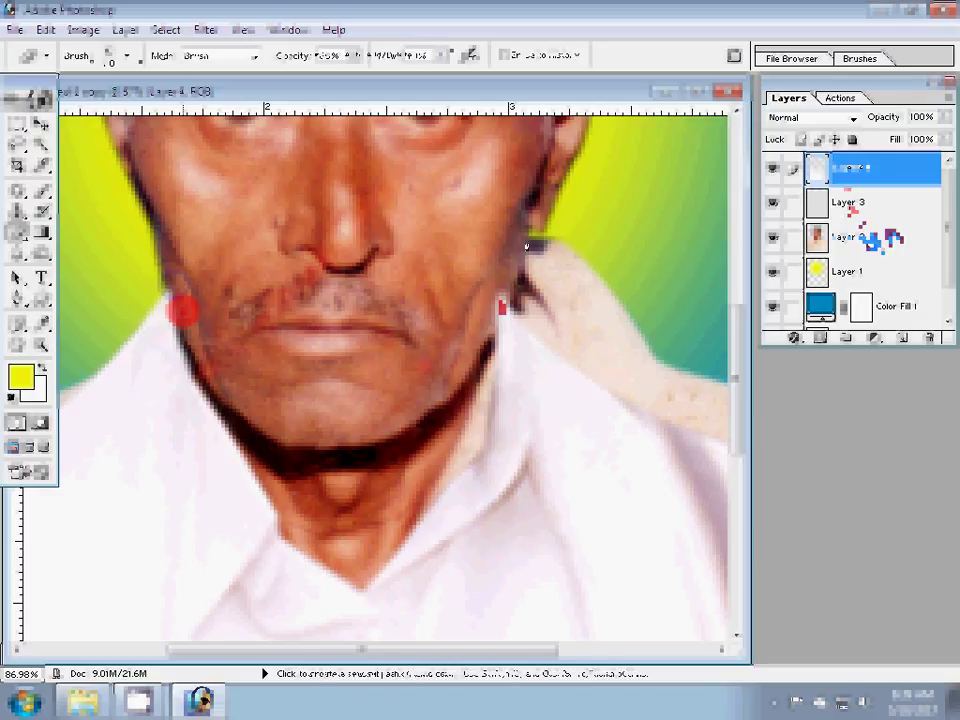
Step: On Layer 2, trace a pen path along the man's neck and collar edge and make it a selection
click(850, 237)
key(p)
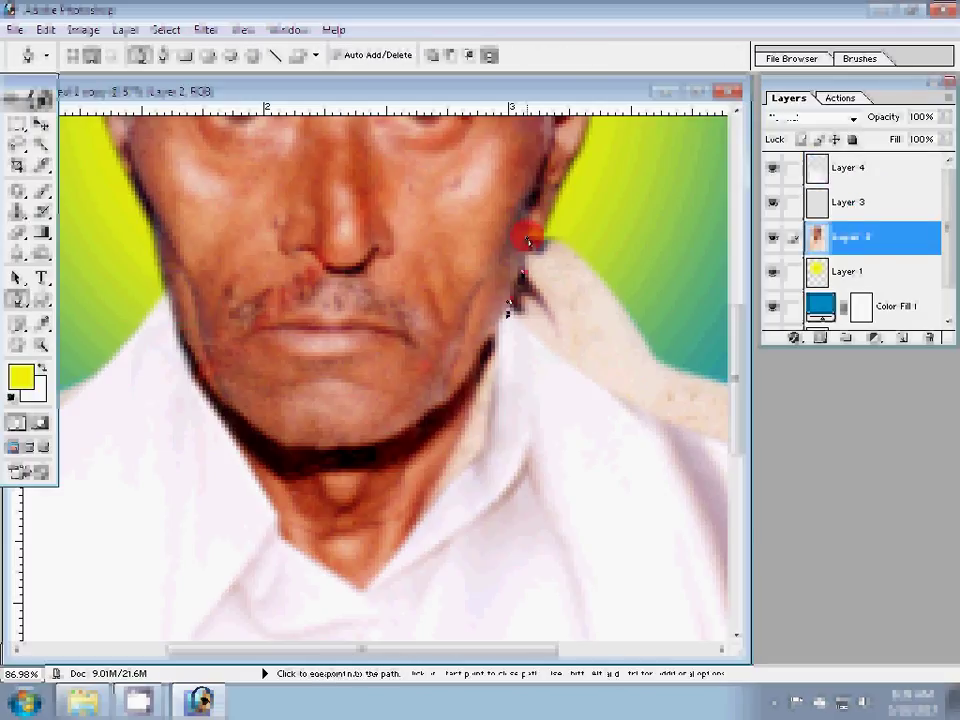
key(shift+plus)
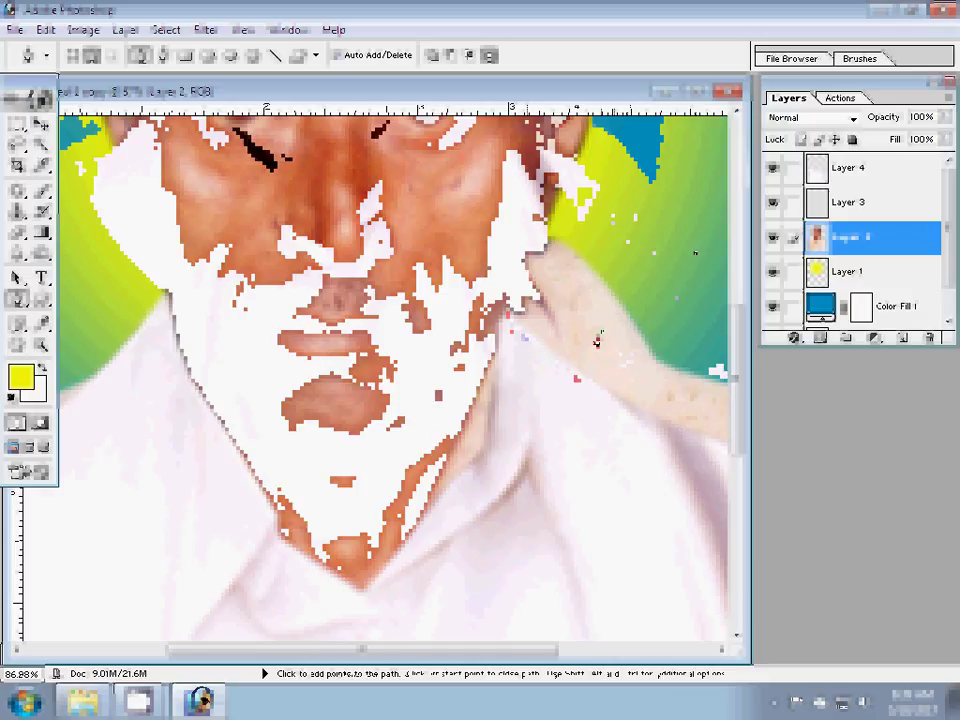
key(shift+plus)
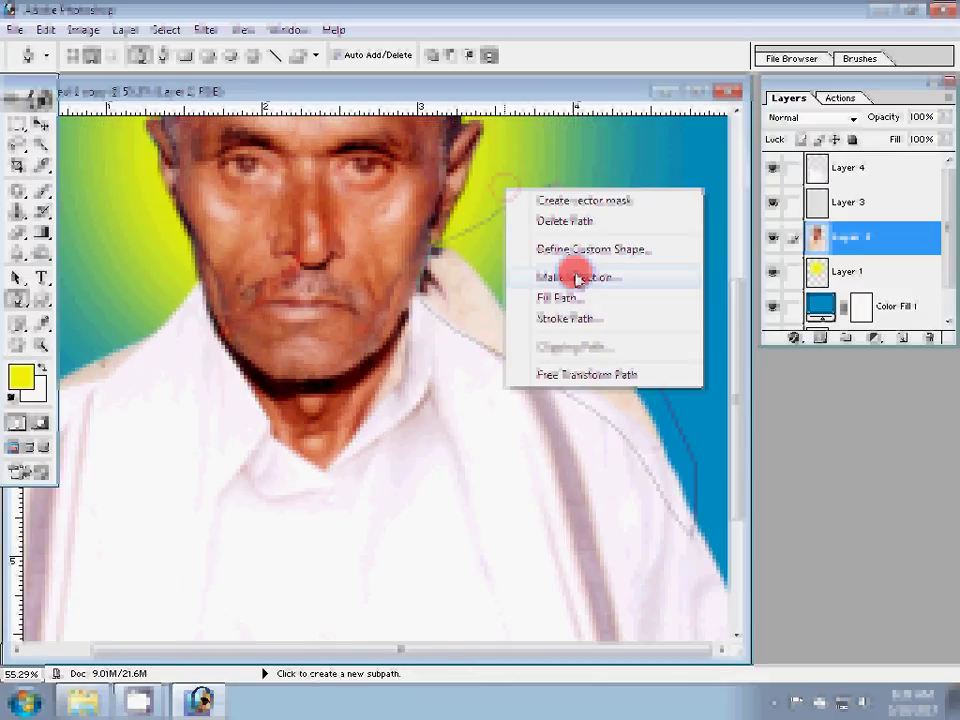
click(577, 279)
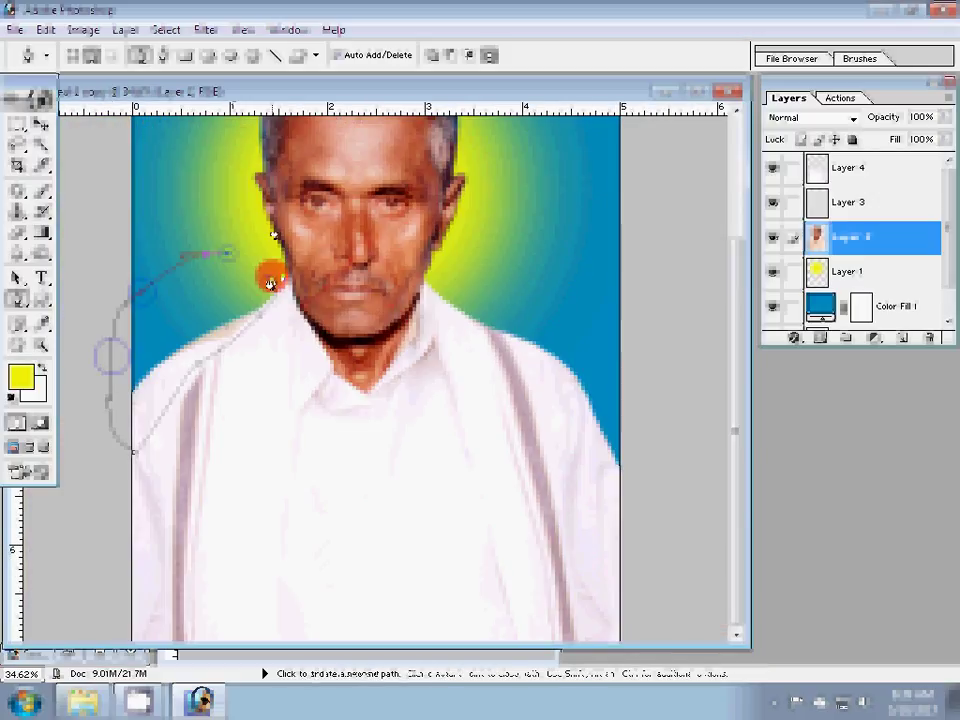
right_click(326, 305)
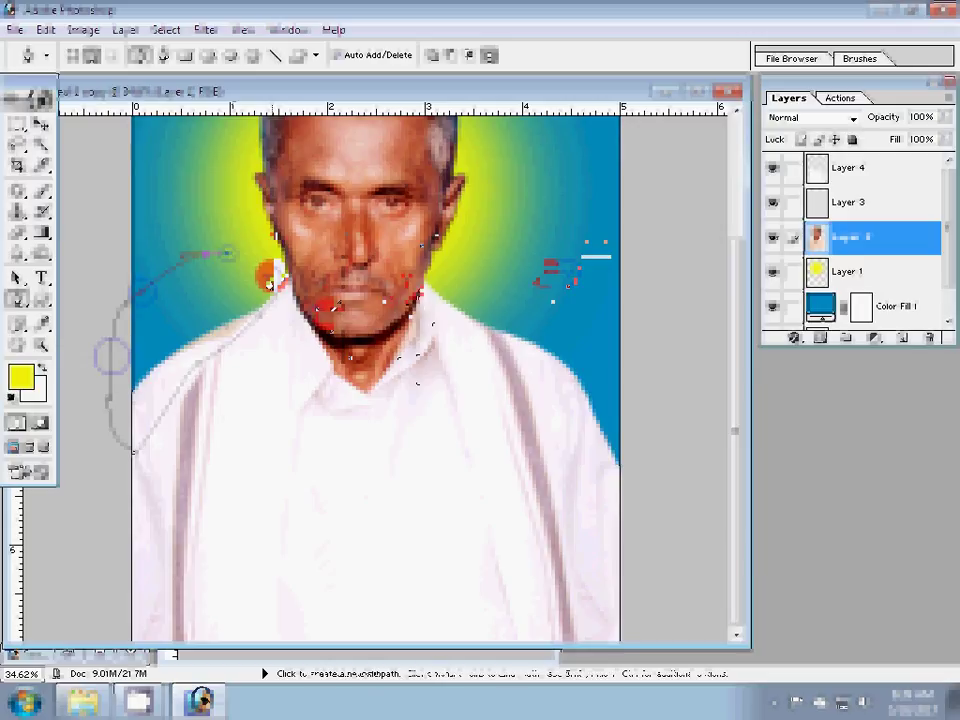
key(z)
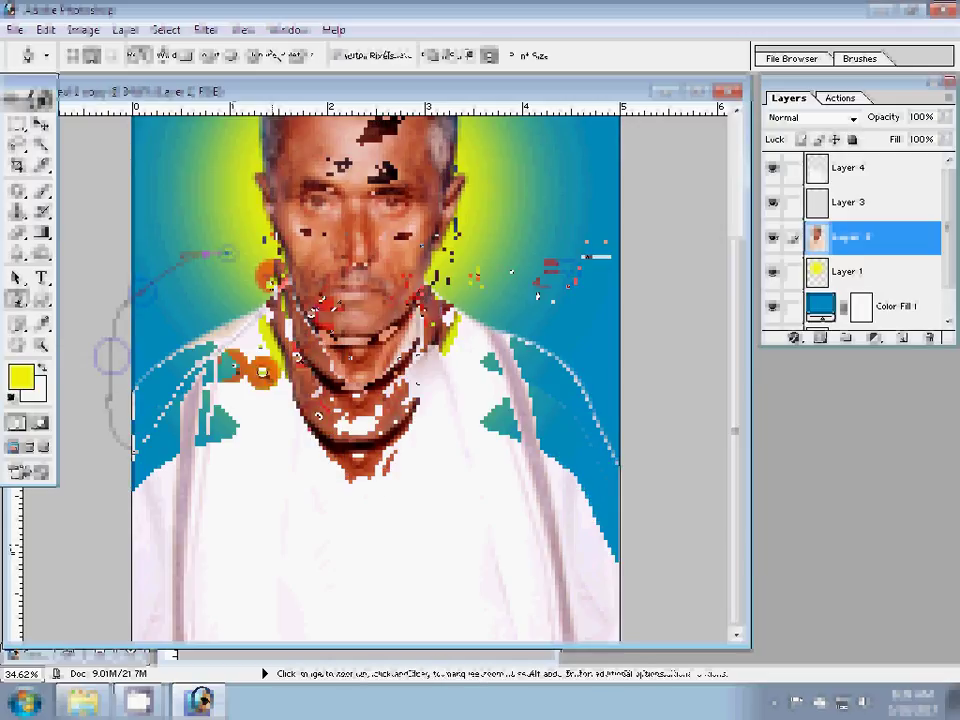
drag(231, 366, 398, 256)
Step: Erase Layer 4's stray pixels along the left jawline at the collar with a 100% eraser
key(e)
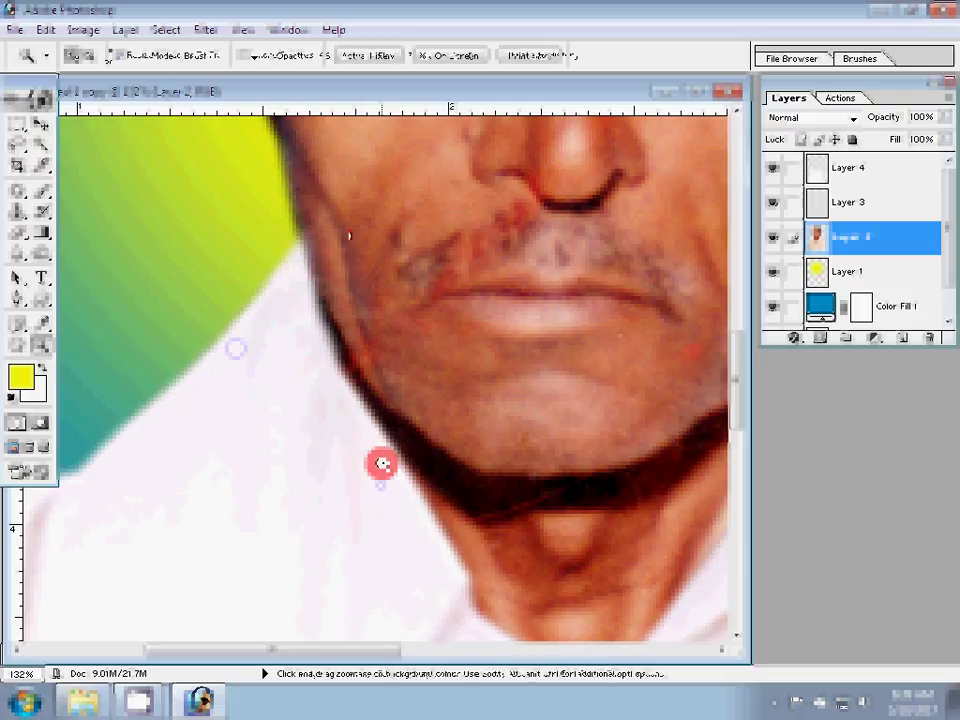
key(l)
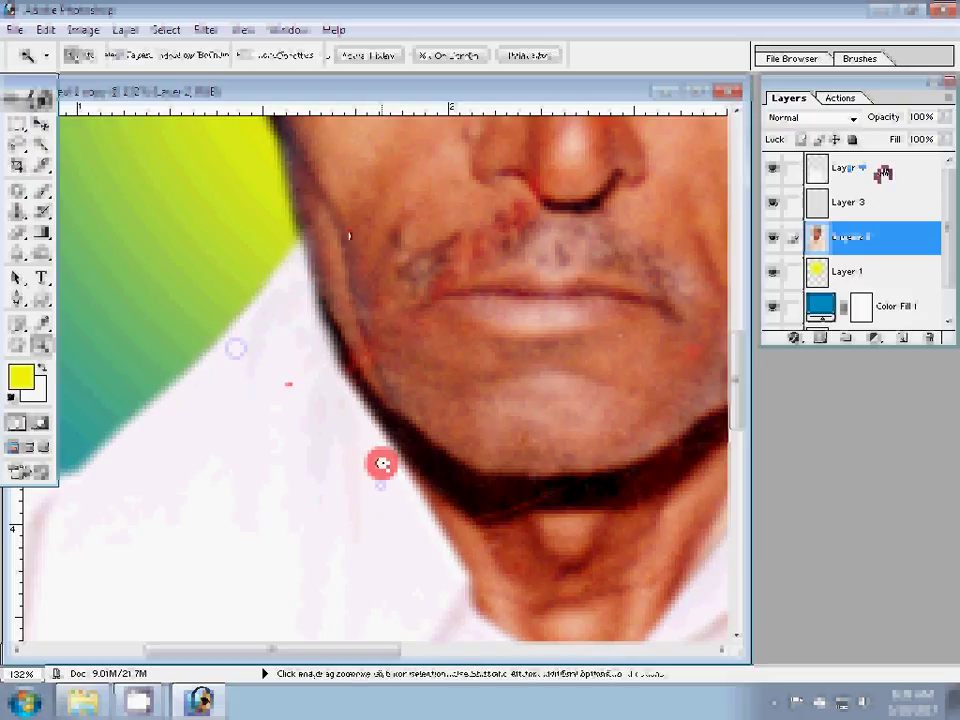
key(e)
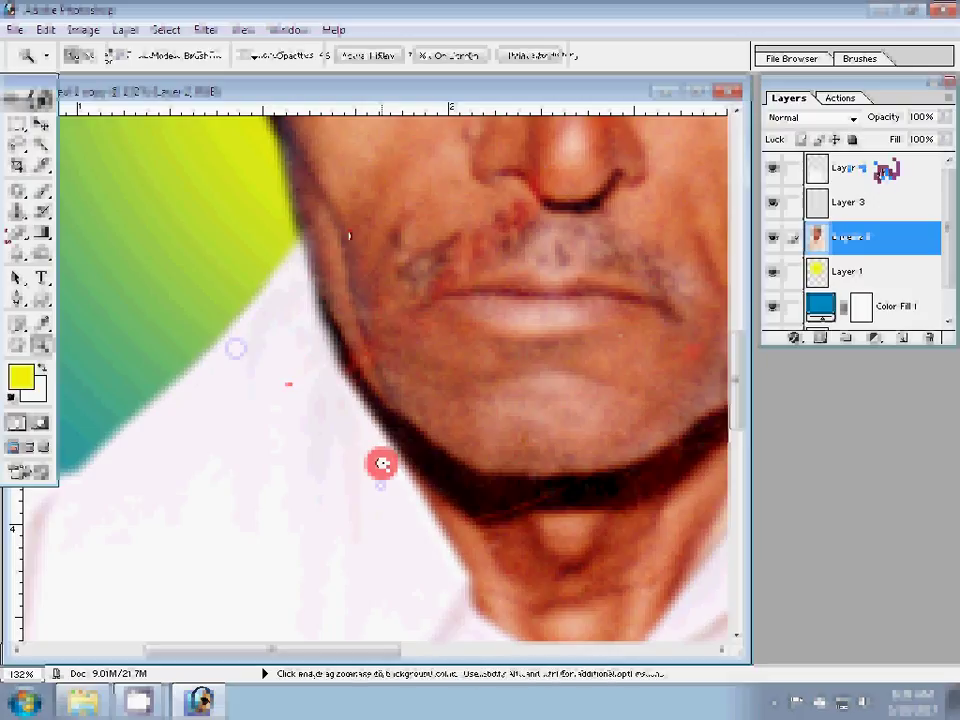
key(0)
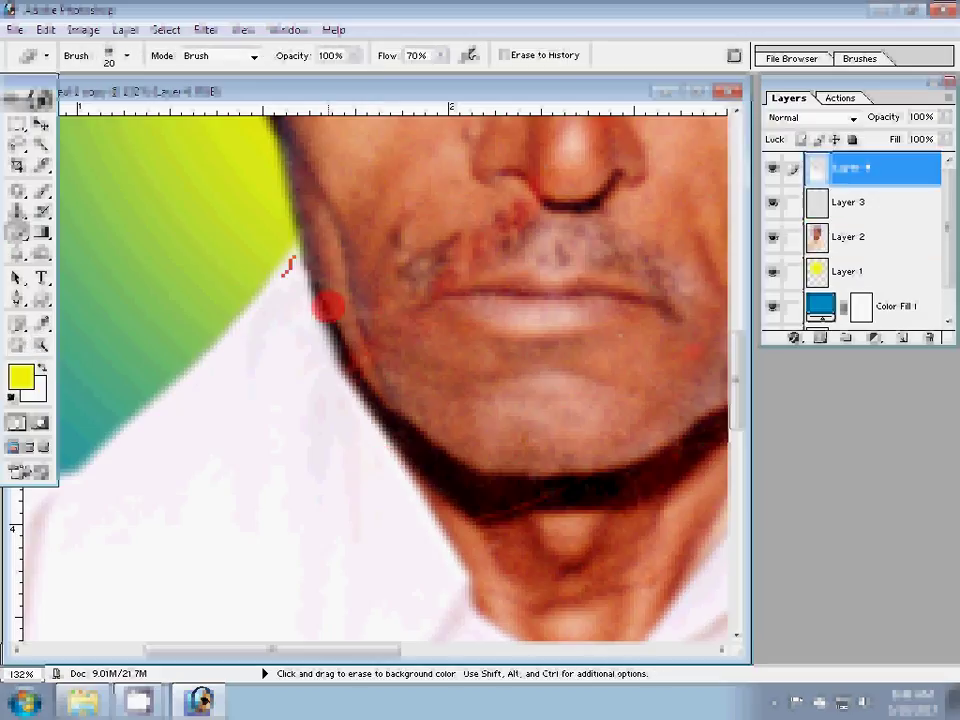
drag(295, 260, 274, 282)
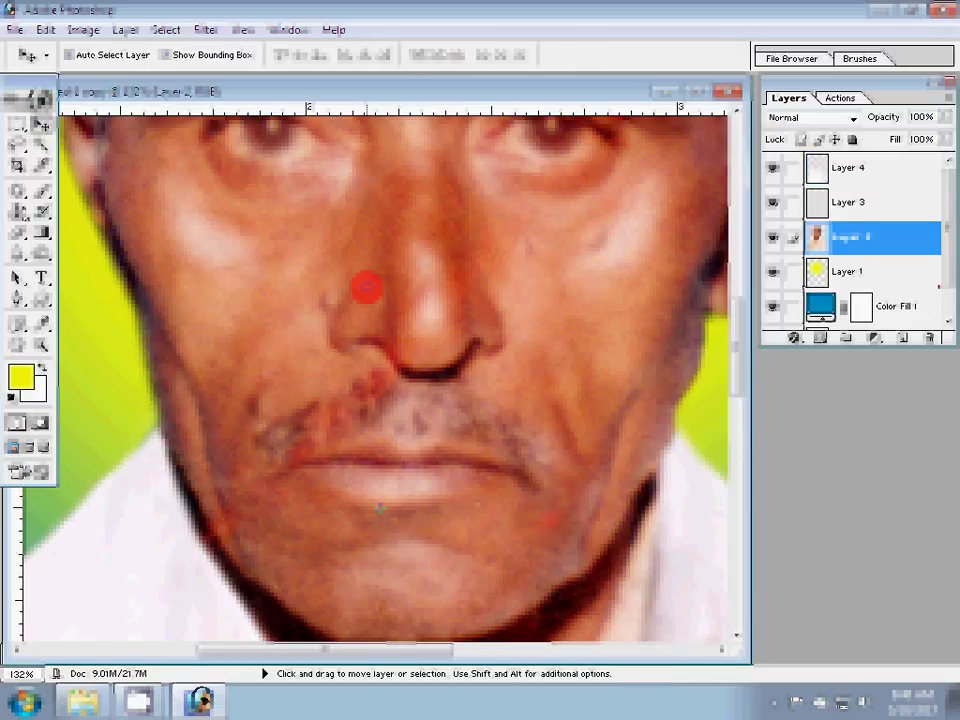
key(j)
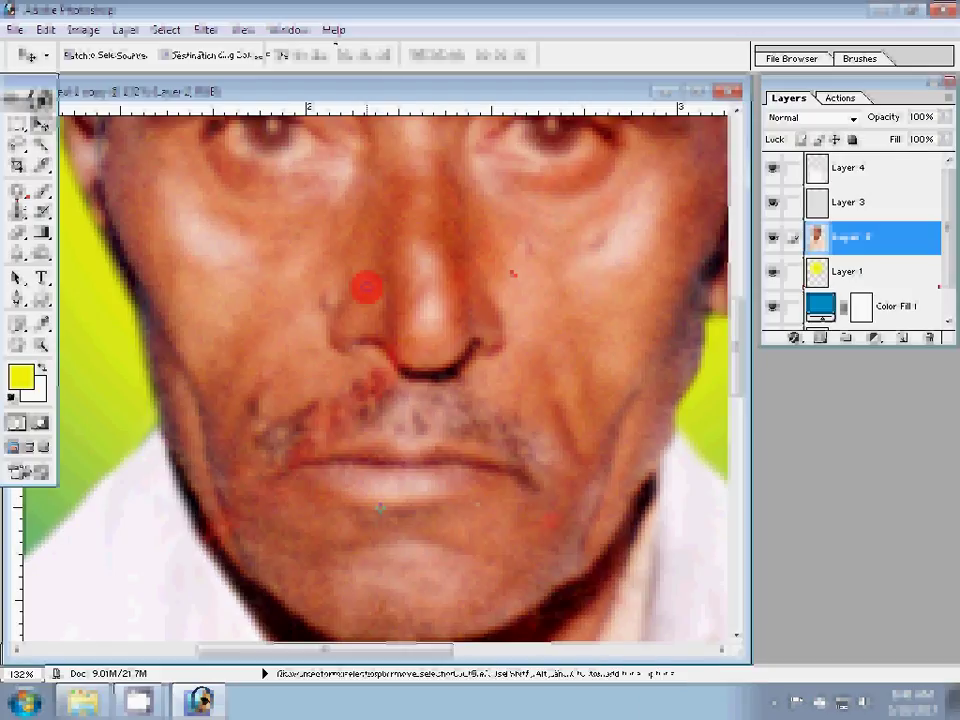
key(shift+j)
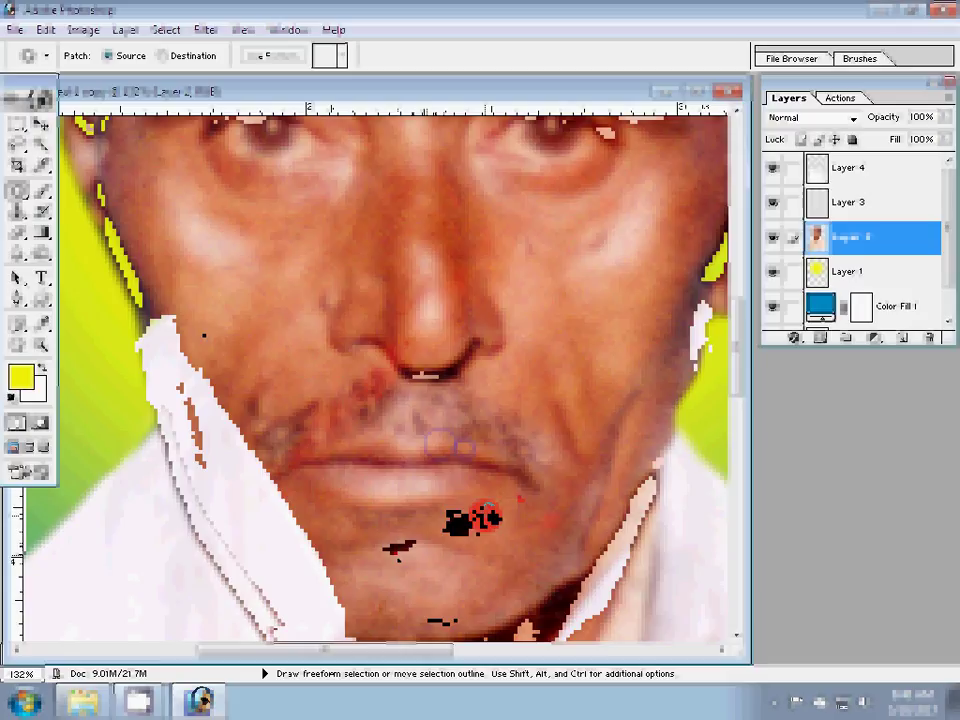
Step: Patch blemishes on the man's cheeks and swap colours so white is the foreground
scroll(484, 516, down, 3)
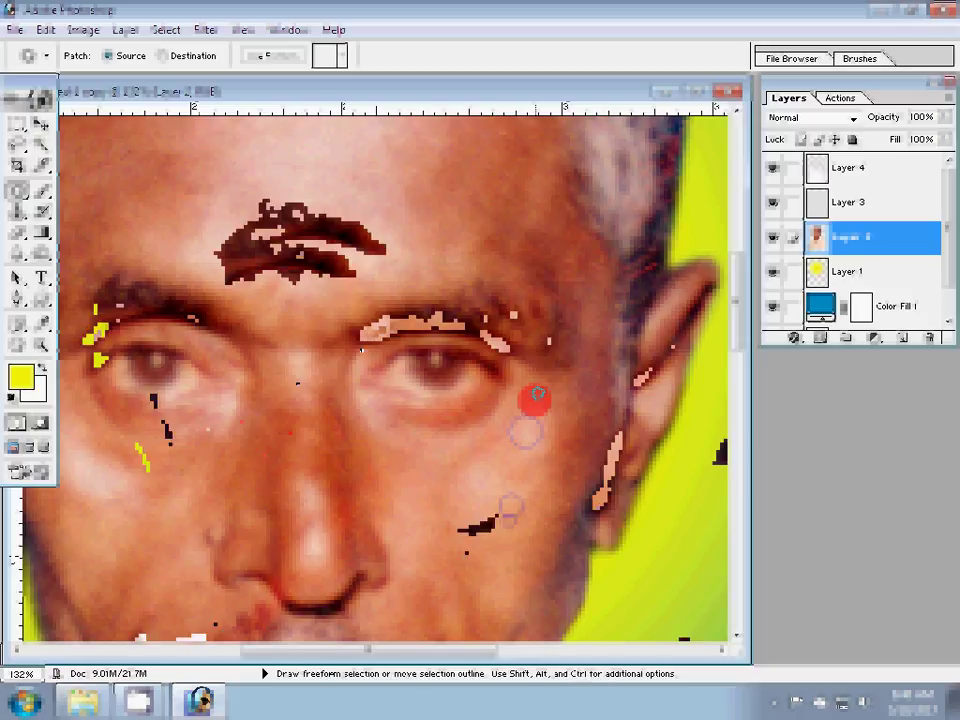
scroll(380, 405, left, 3)
scroll(224, 414, down, 2)
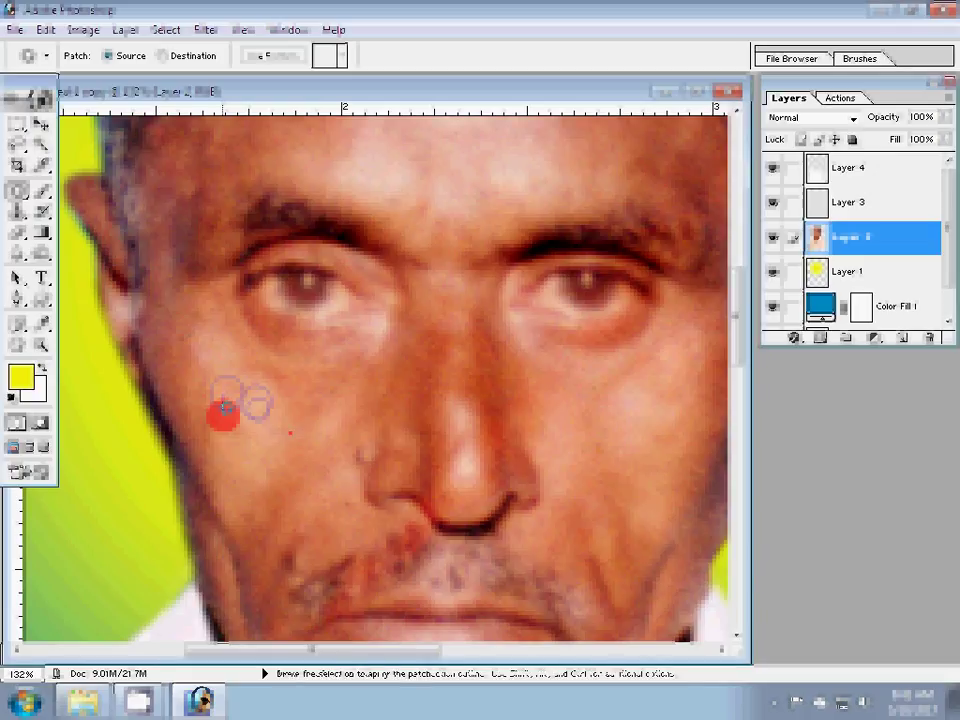
key(space)
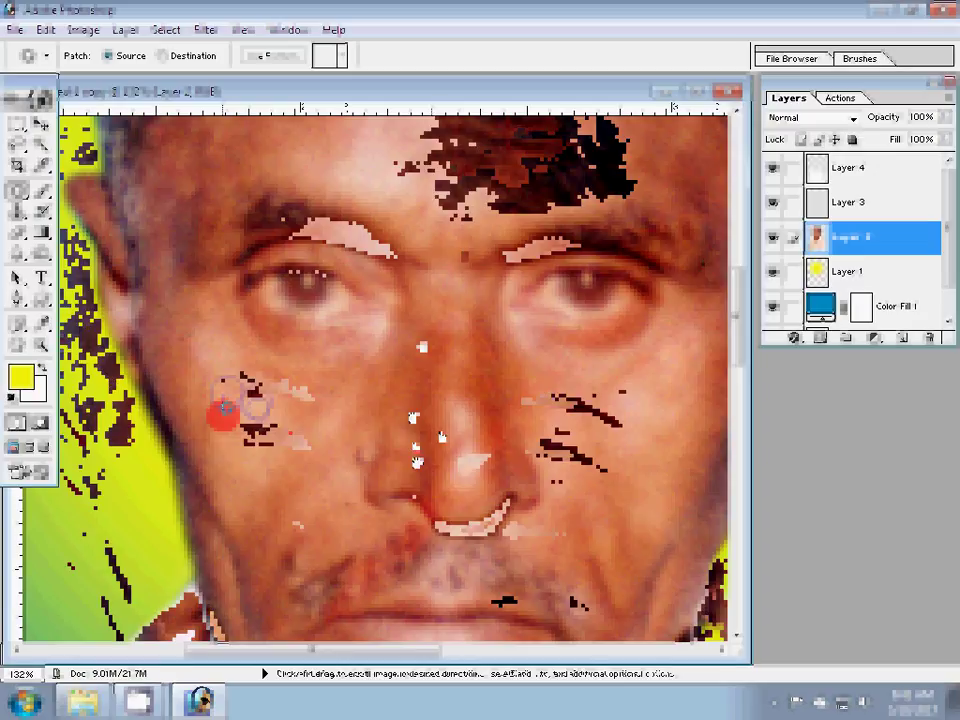
key(x)
Step: Fit the whole portrait on screen and select the portrait photo layer, Layer 2
key(z)
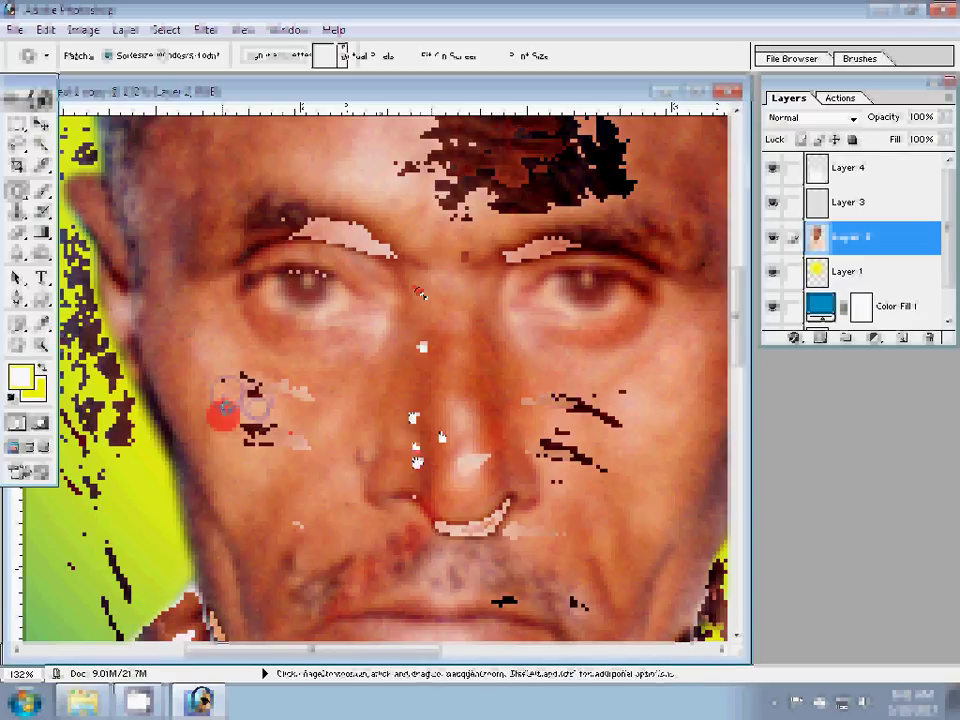
click(445, 304)
right_click(460, 310)
click(482, 318)
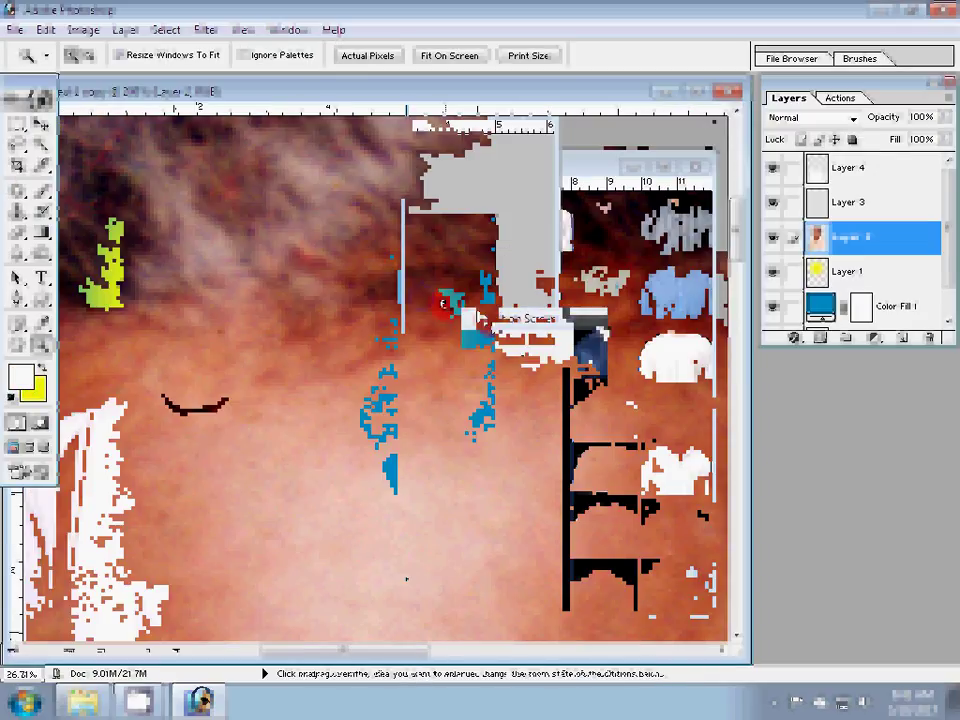
click(428, 327)
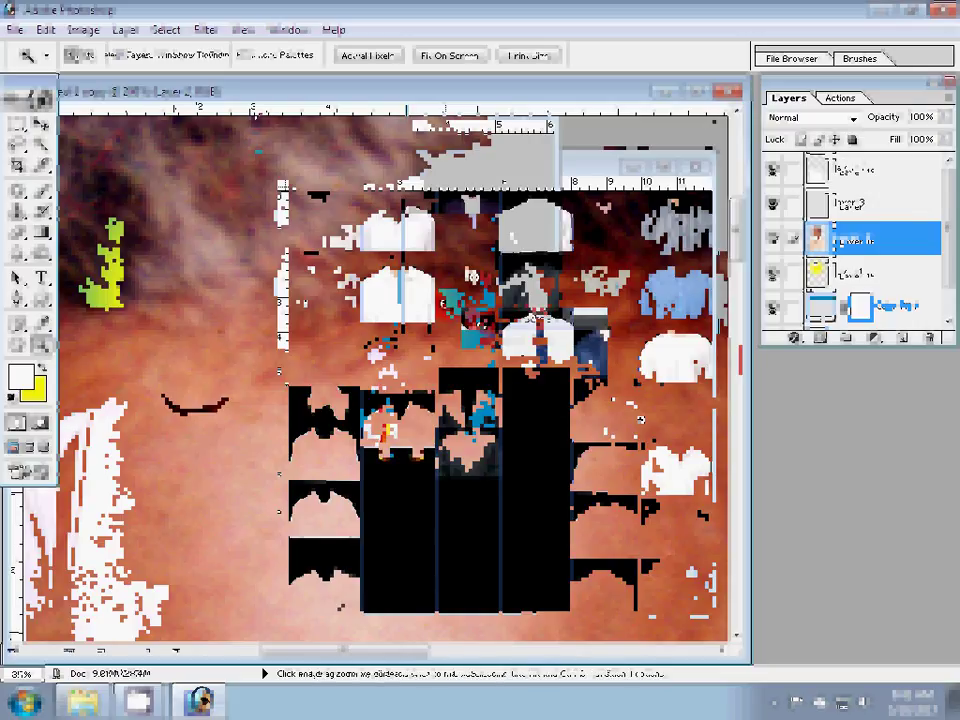
key(ctrl)
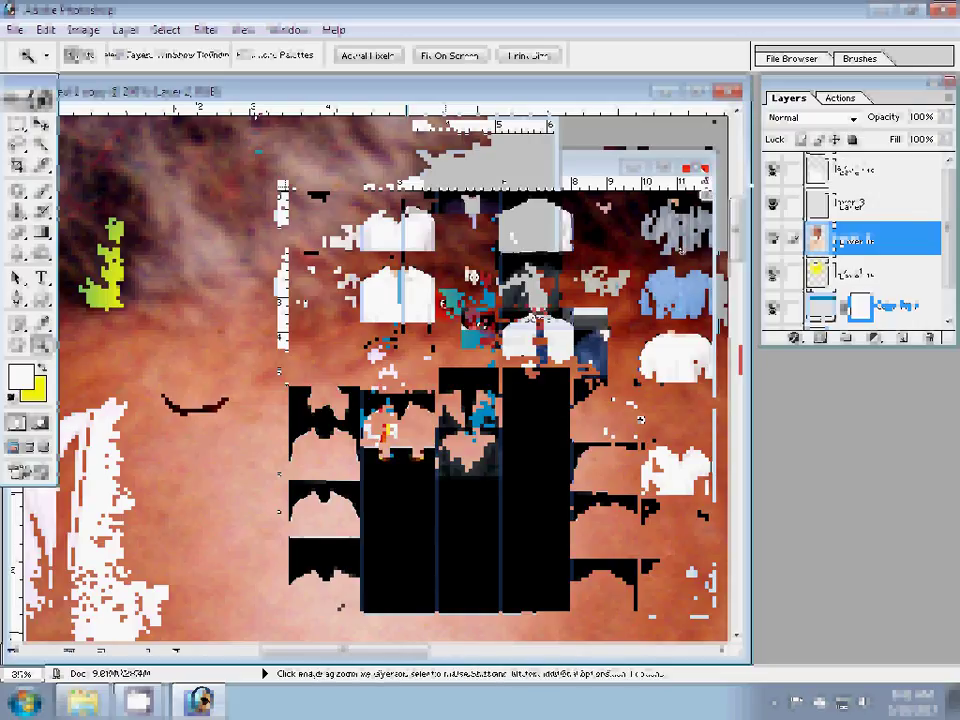
key(ctrl+0)
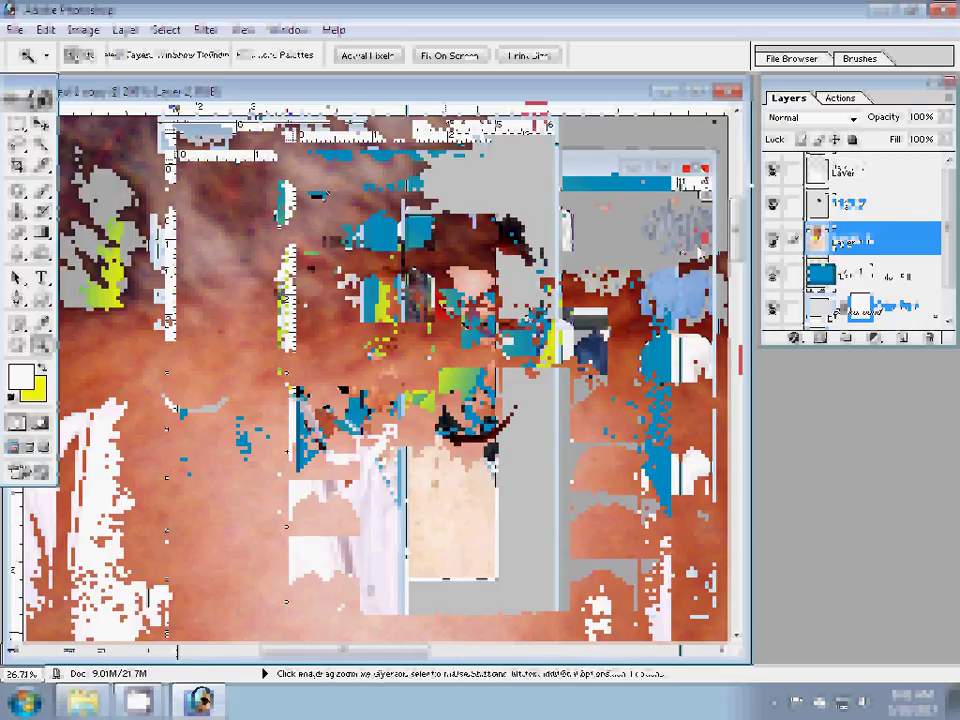
click(565, 122)
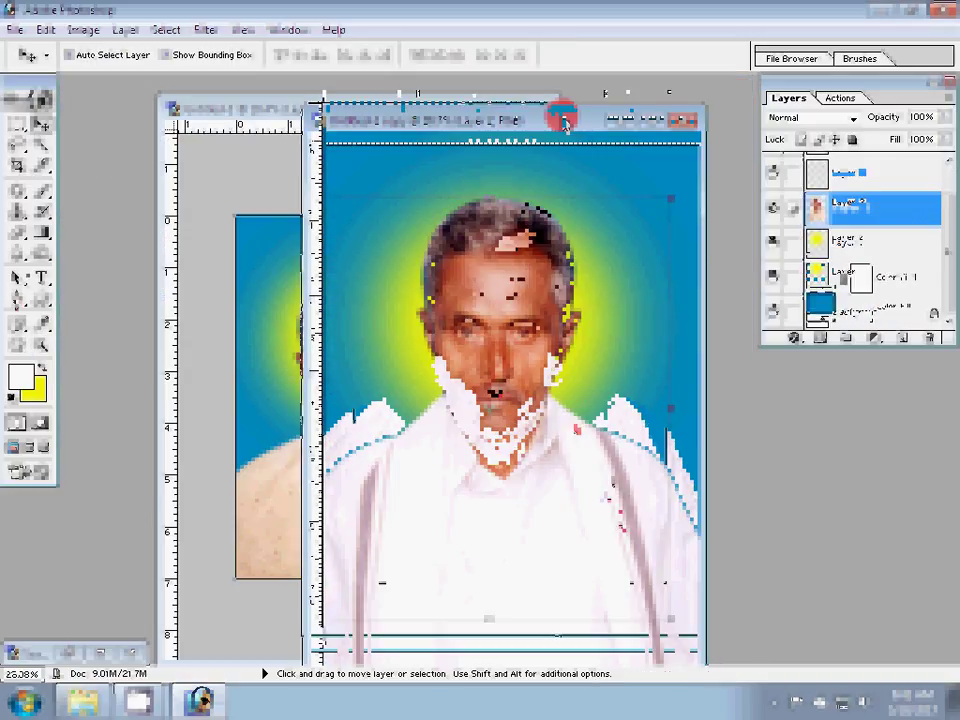
Step: Trace a closed pen path around both shirt straps
key(p)
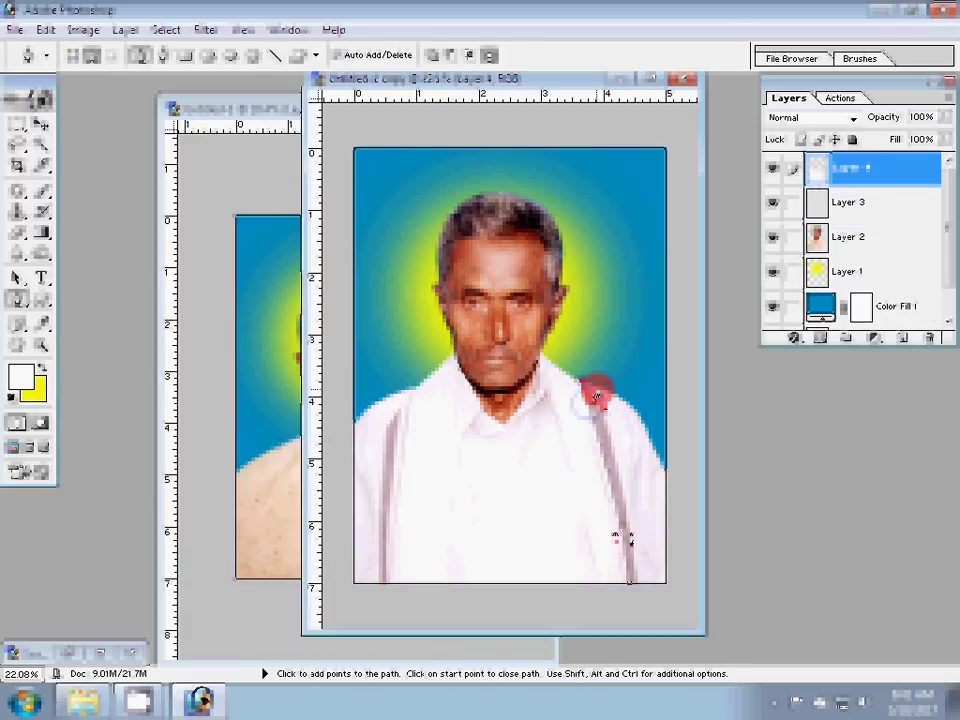
click(632, 583)
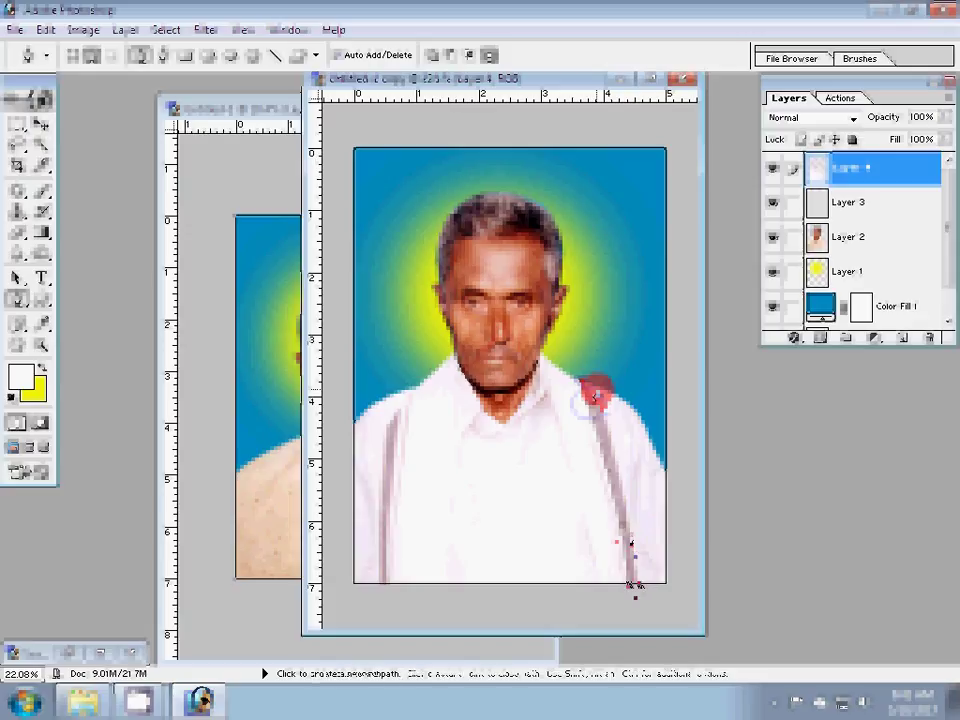
click(377, 574)
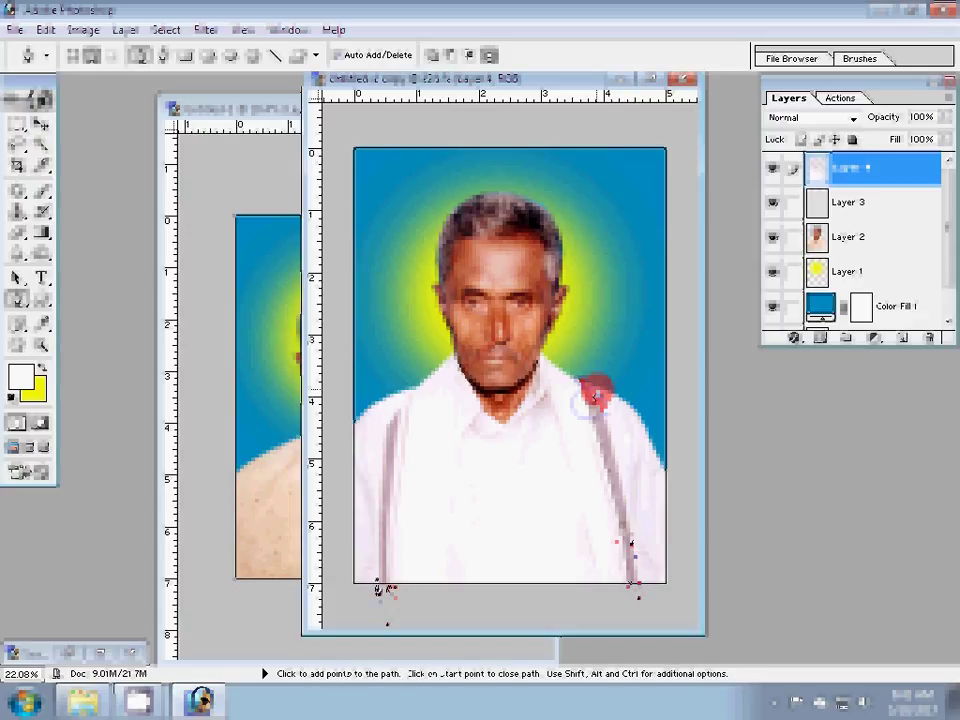
click(403, 398)
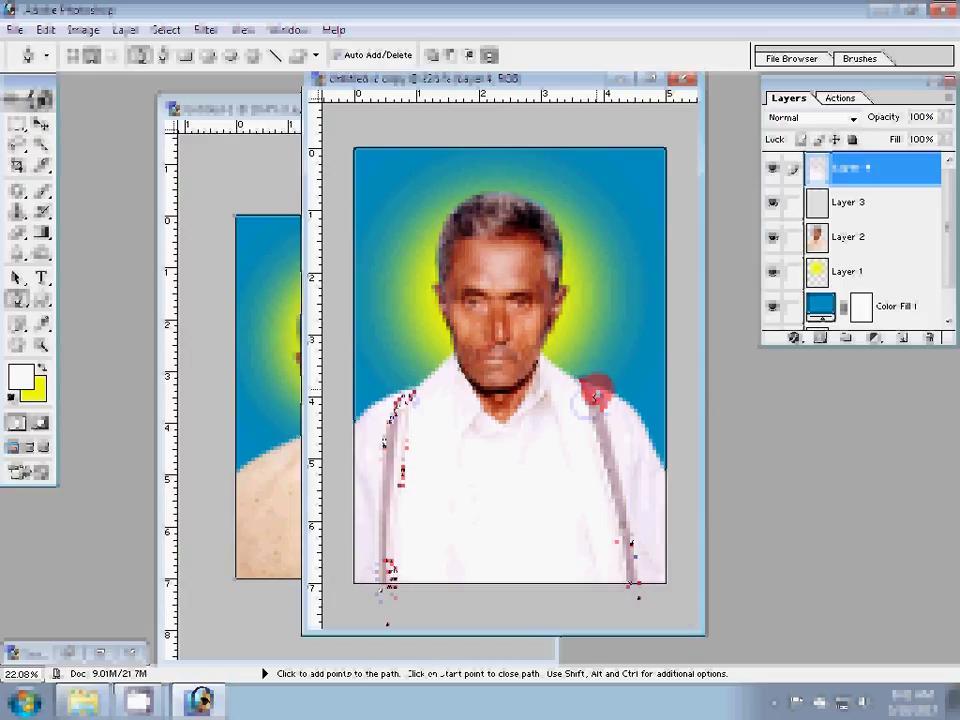
click(393, 583)
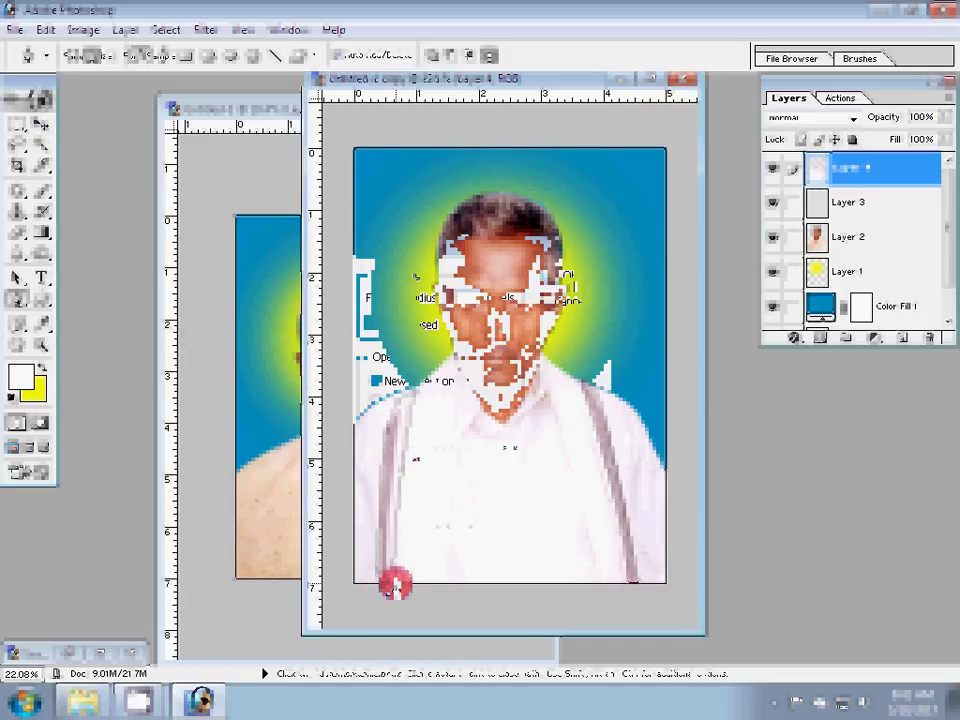
Step: Make a 3-pixel feathered strap selection and apply the More Red variation to it
text(3)
key(Return)
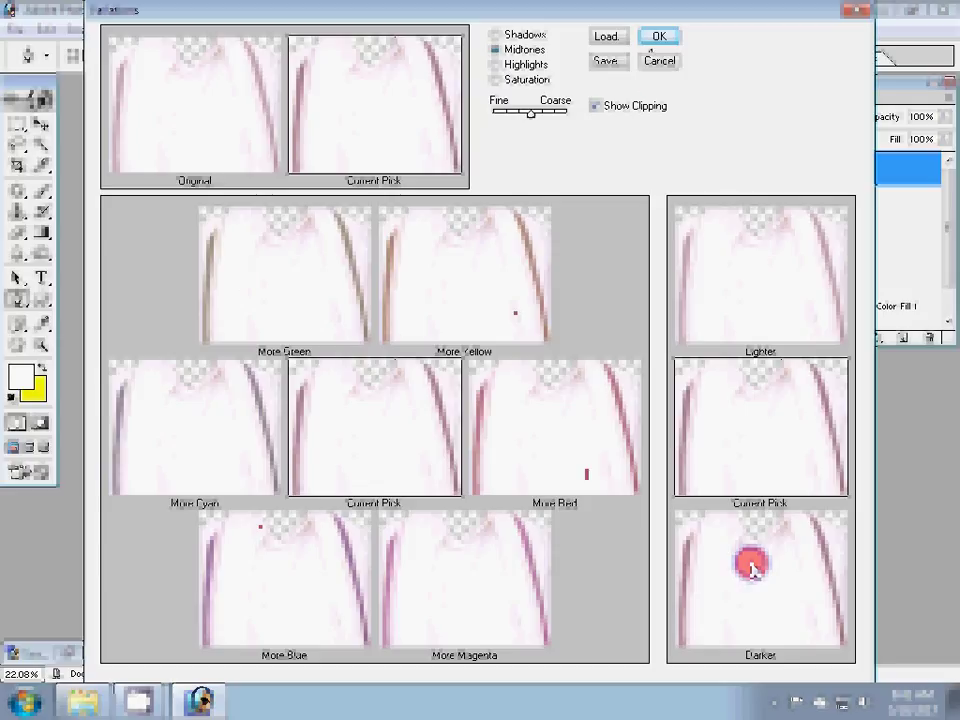
key(Return)
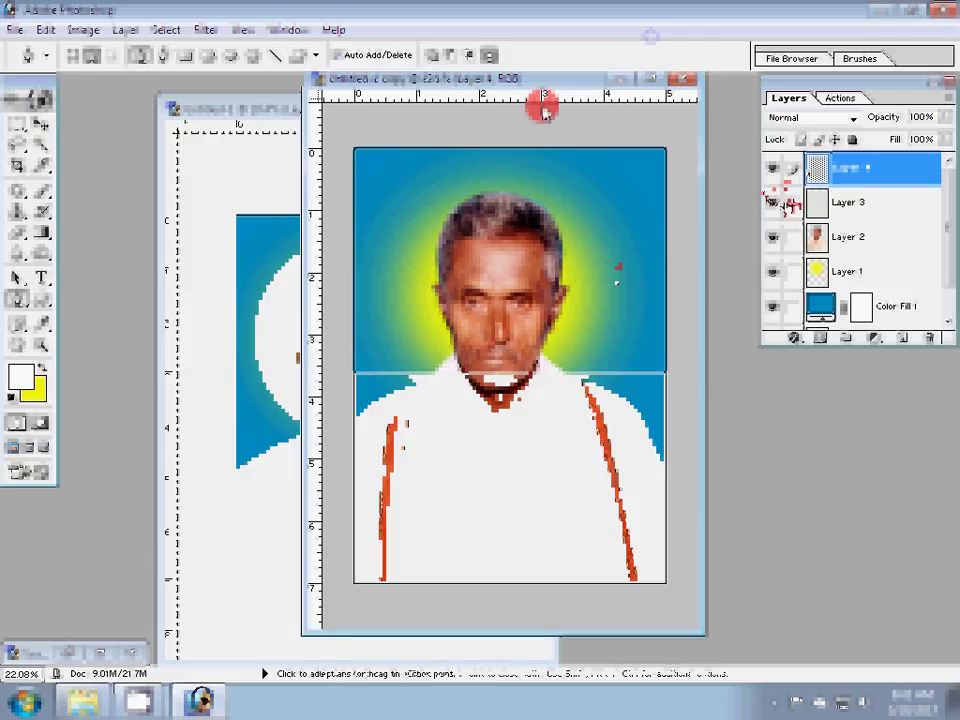
click(774, 203)
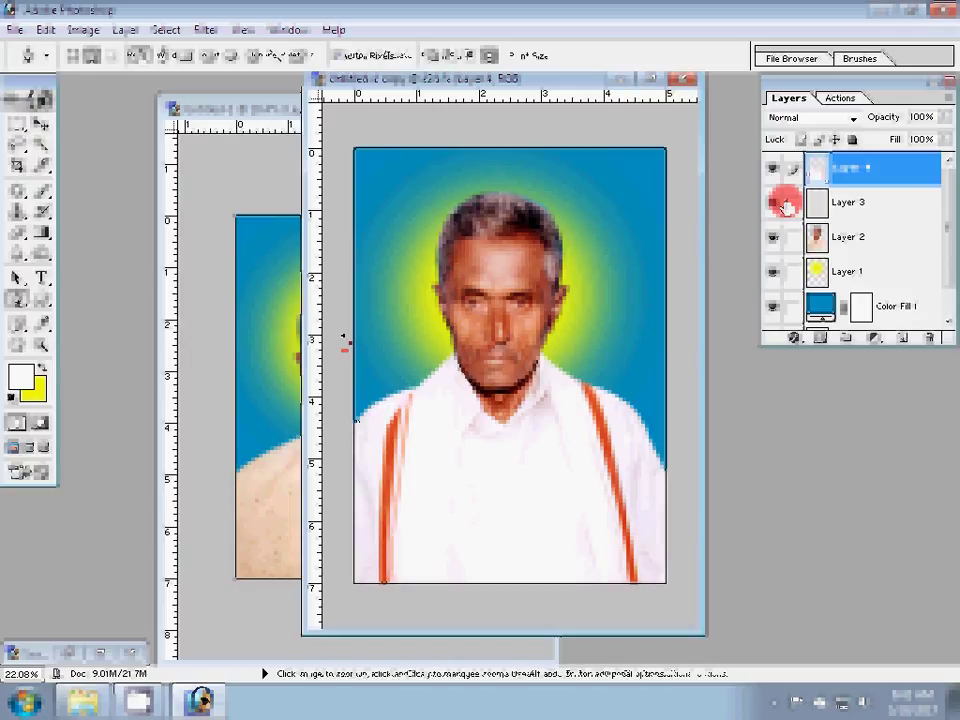
drag(450, 487, 501, 342)
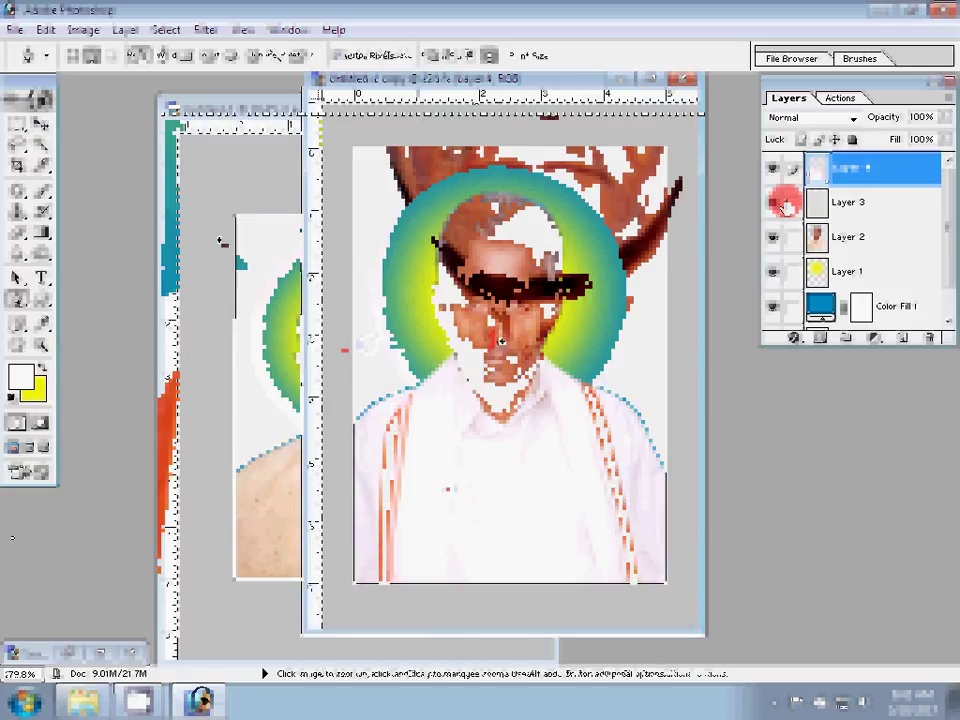
key(v)
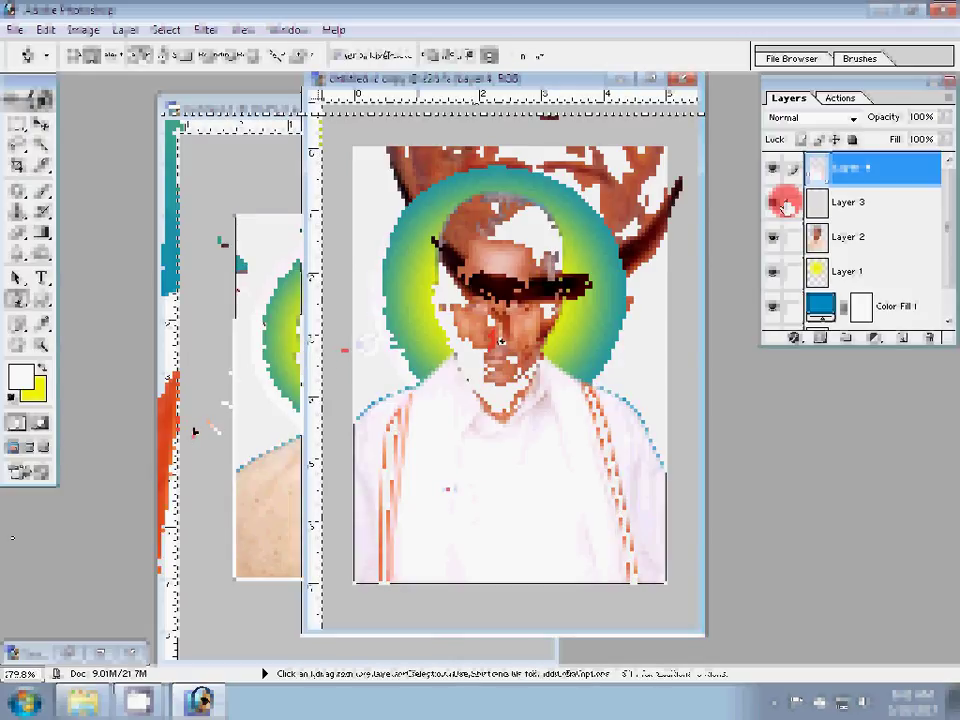
key(s)
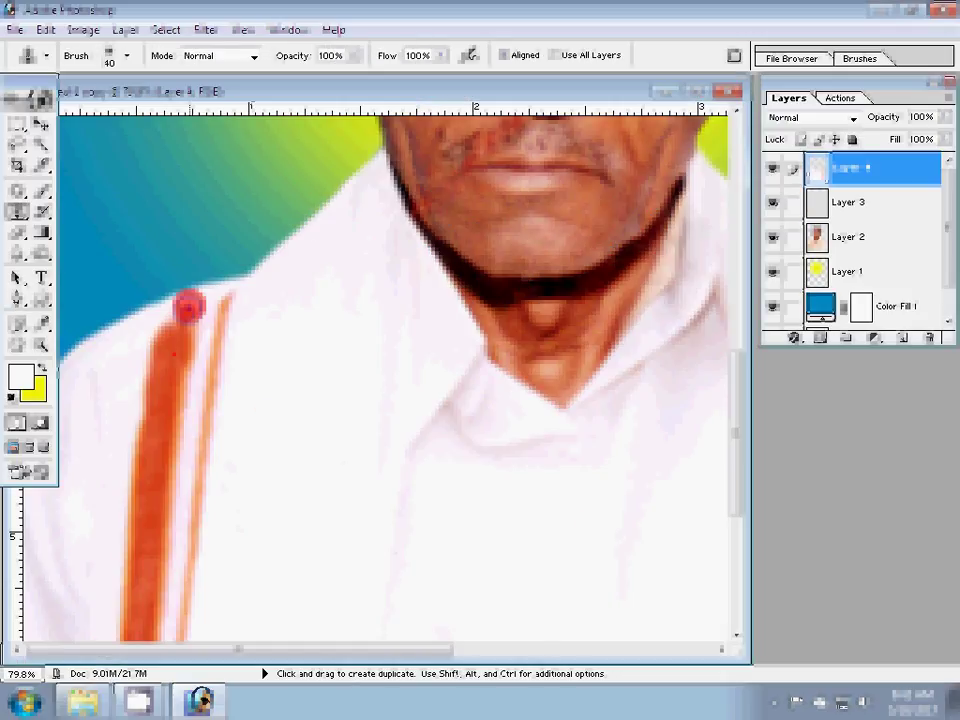
Step: Clone-stamp over the top of the orange strap at the collar and zoom back out
click(188, 309)
key(z)
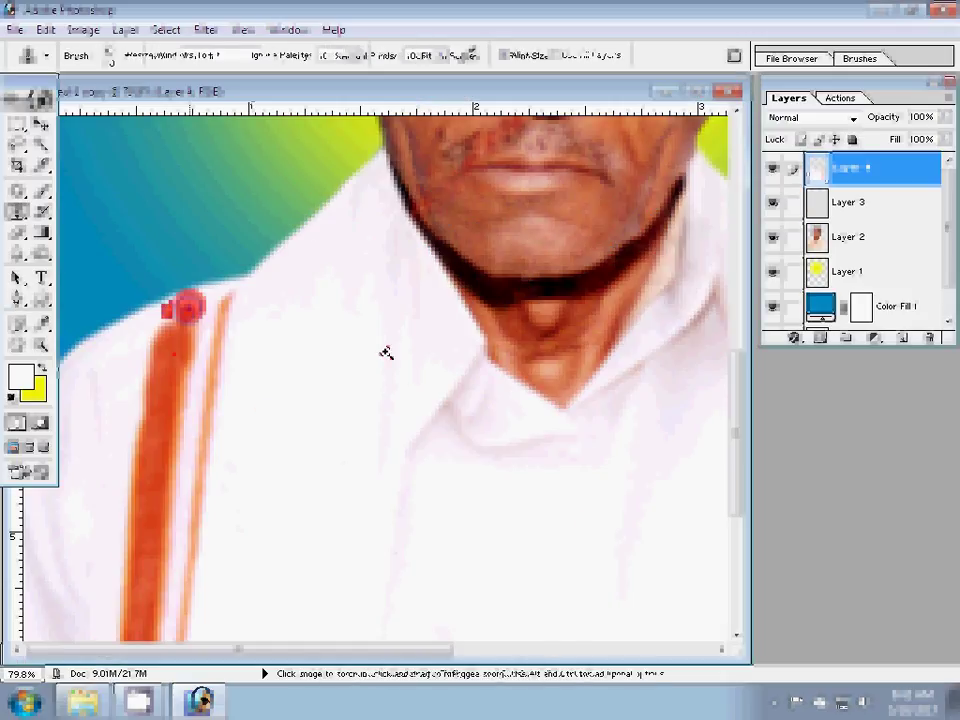
key(ctrl+0)
click(287, 266)
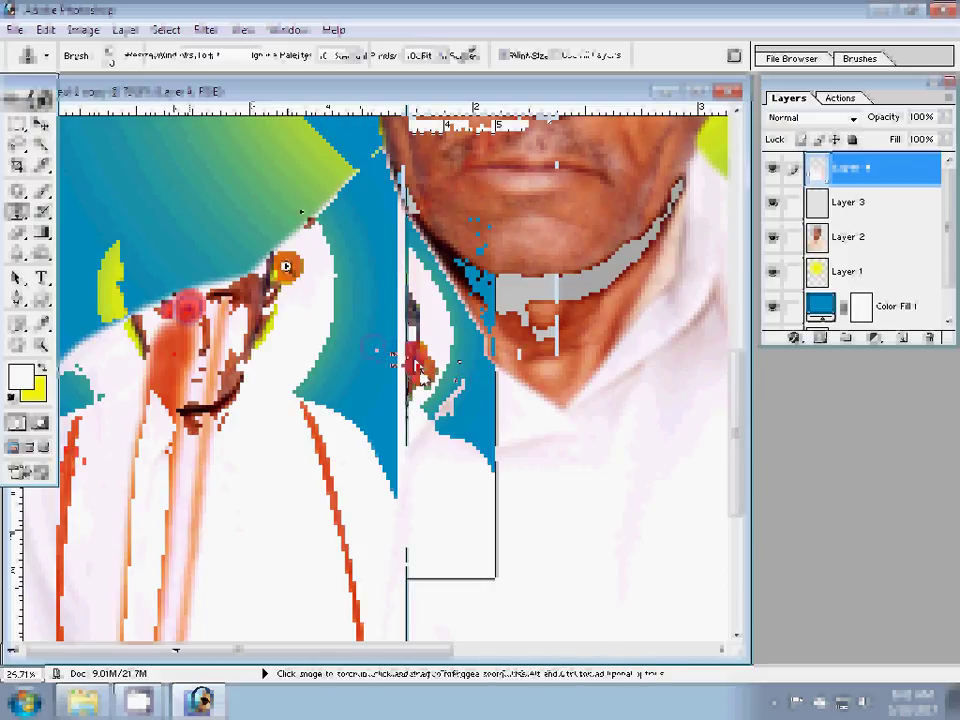
alt+click(287, 266)
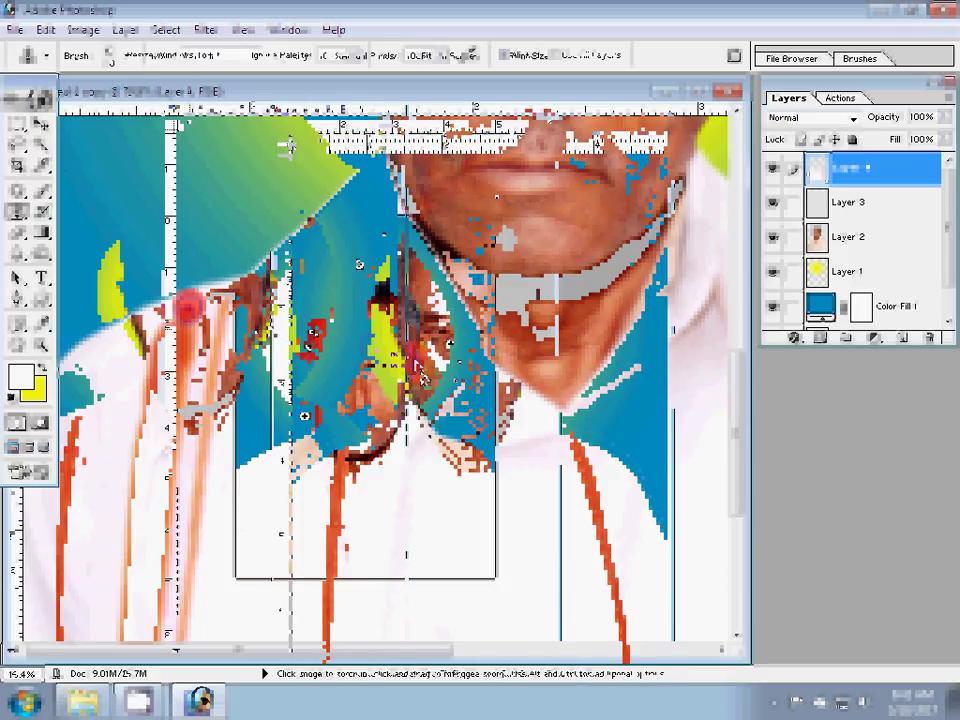
key(v)
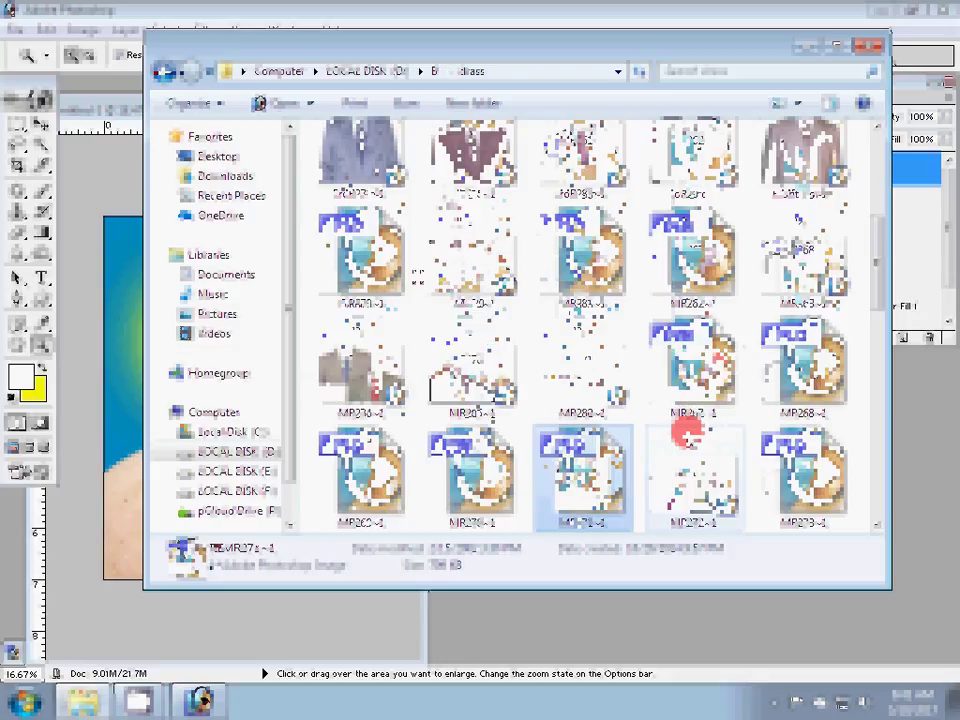
Step: Go up to folder B and drag the caps-and-uniforms PSD into Photoshop
key(BackSpace)
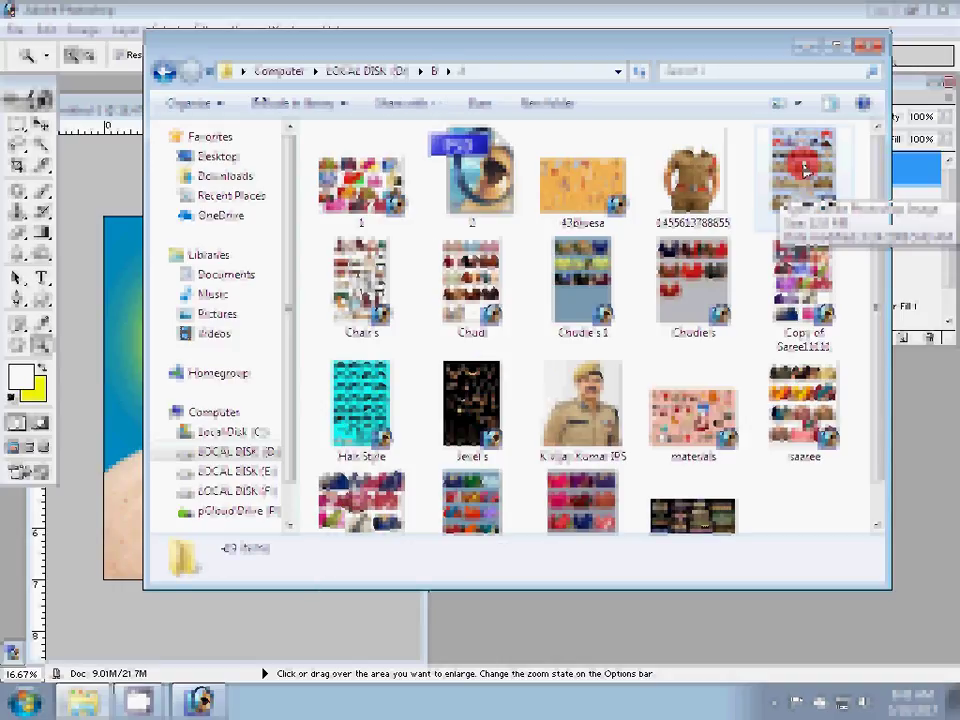
drag(805, 170, 625, 335)
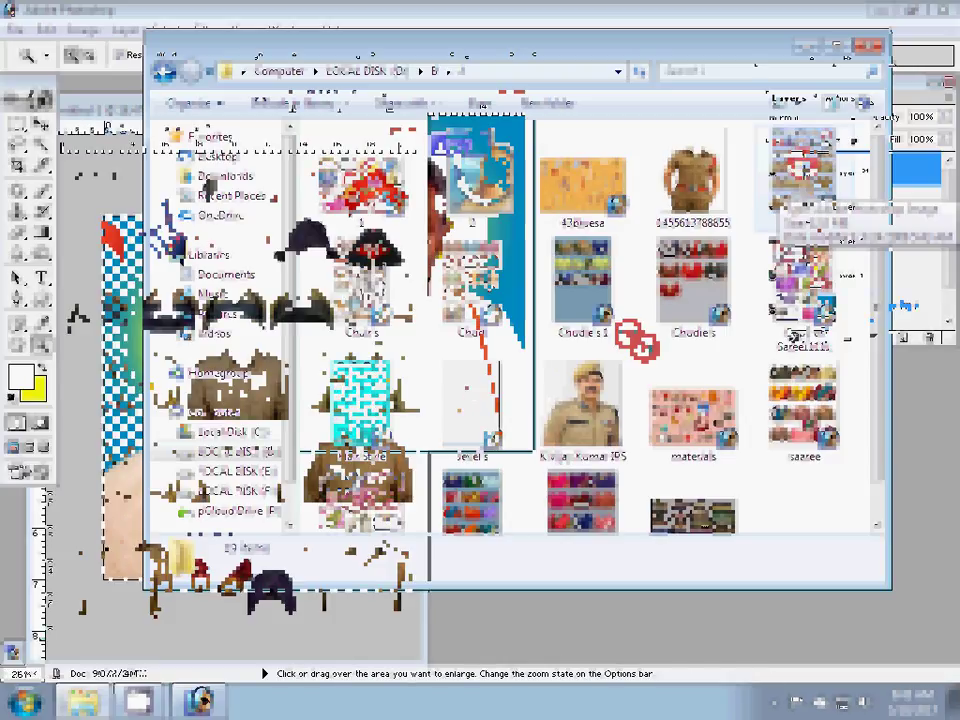
key(v)
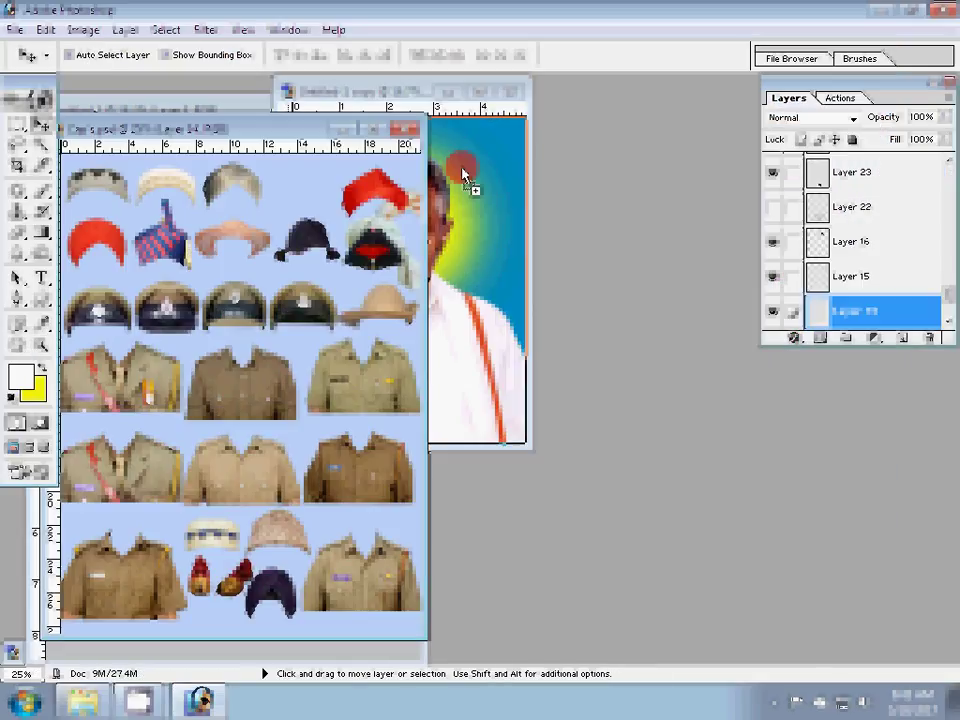
Step: Scale the white turban layer with Free Transform to fit the man's head
click(463, 178)
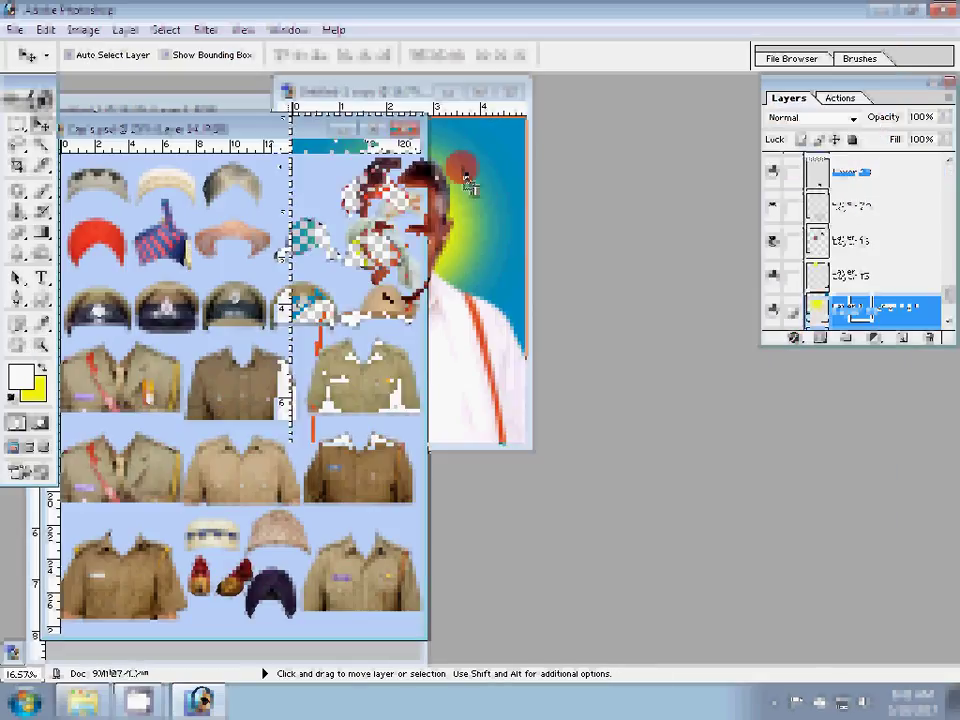
key(ctrl+t)
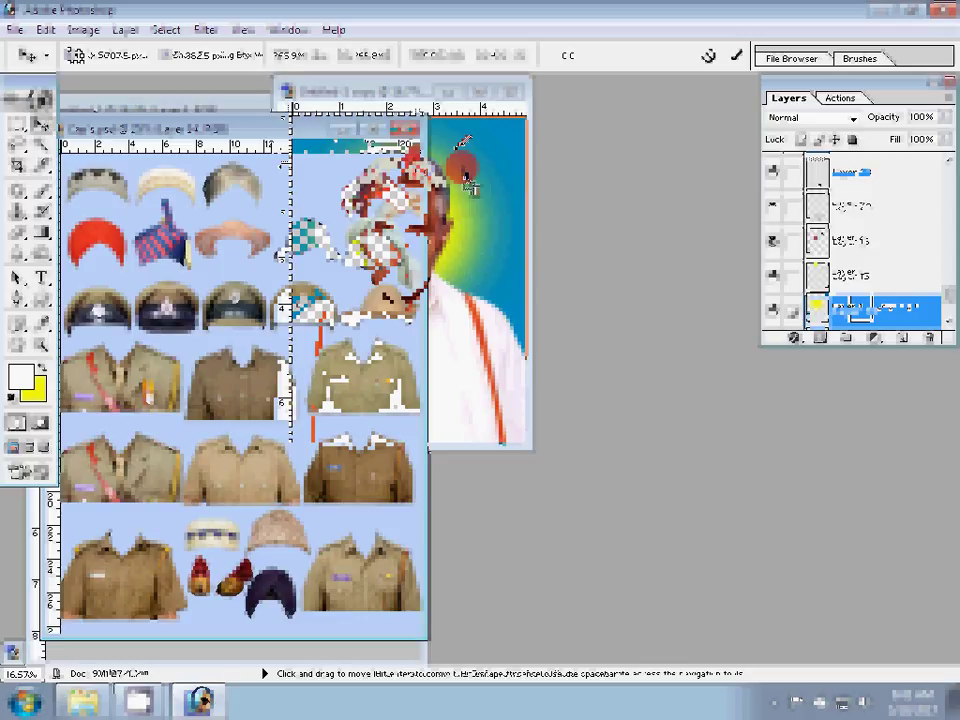
drag(466, 186, 470, 189)
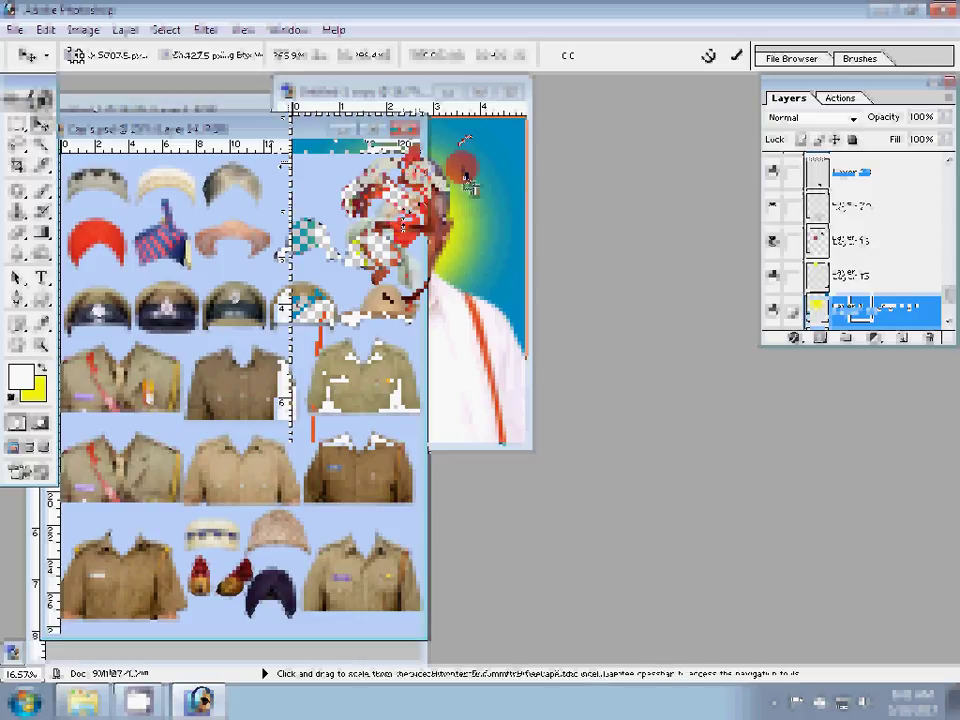
key(Return)
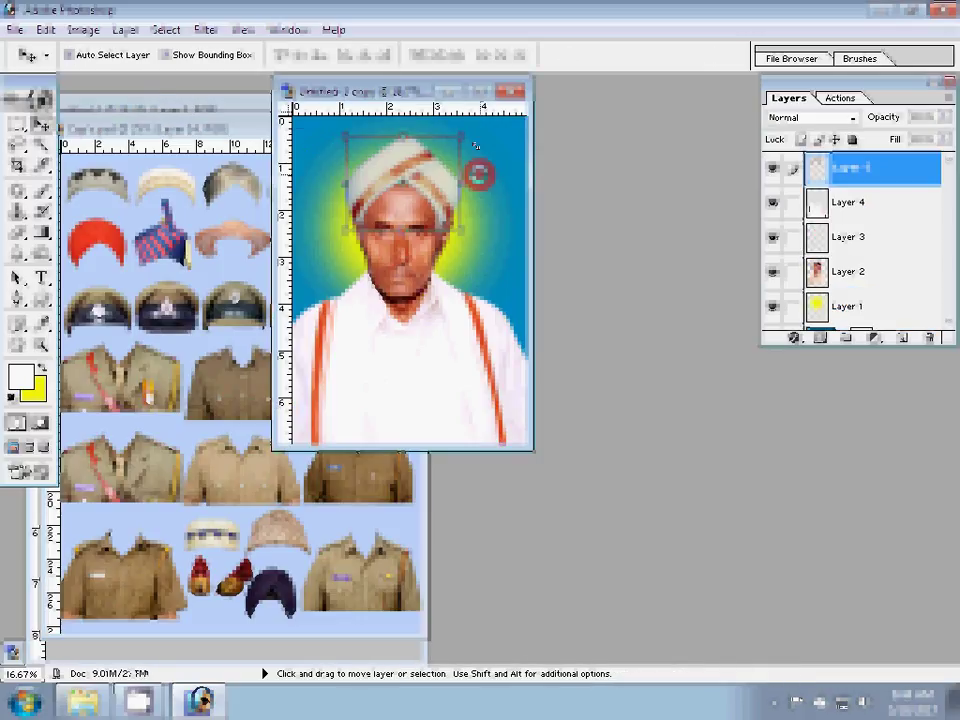
Step: Zoom in on the turbaned portrait and enlarge its document window
key(z)
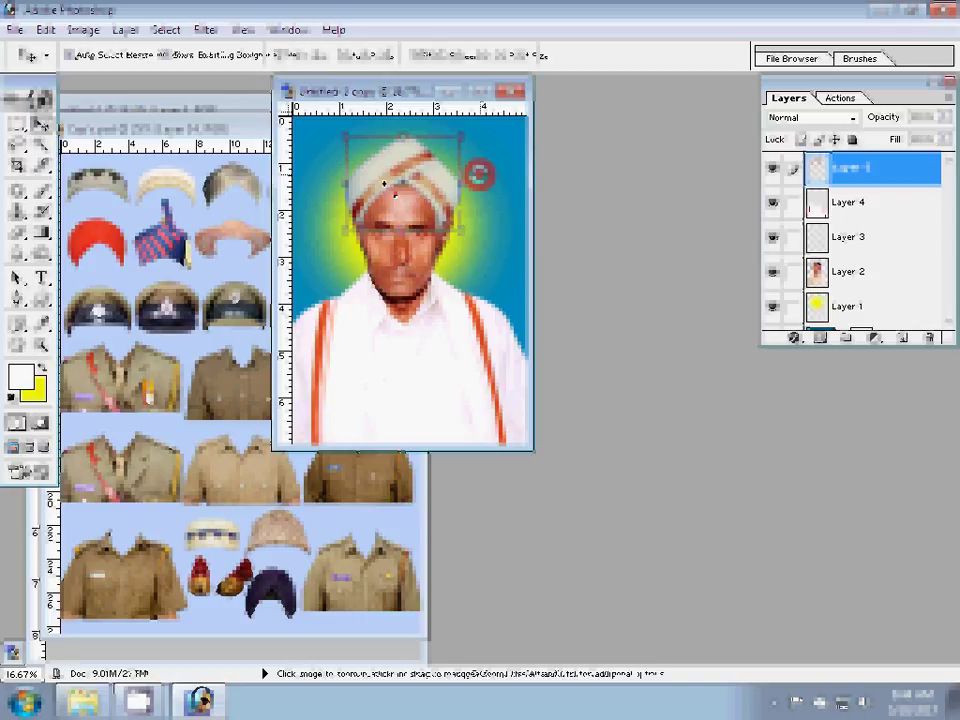
click(430, 211)
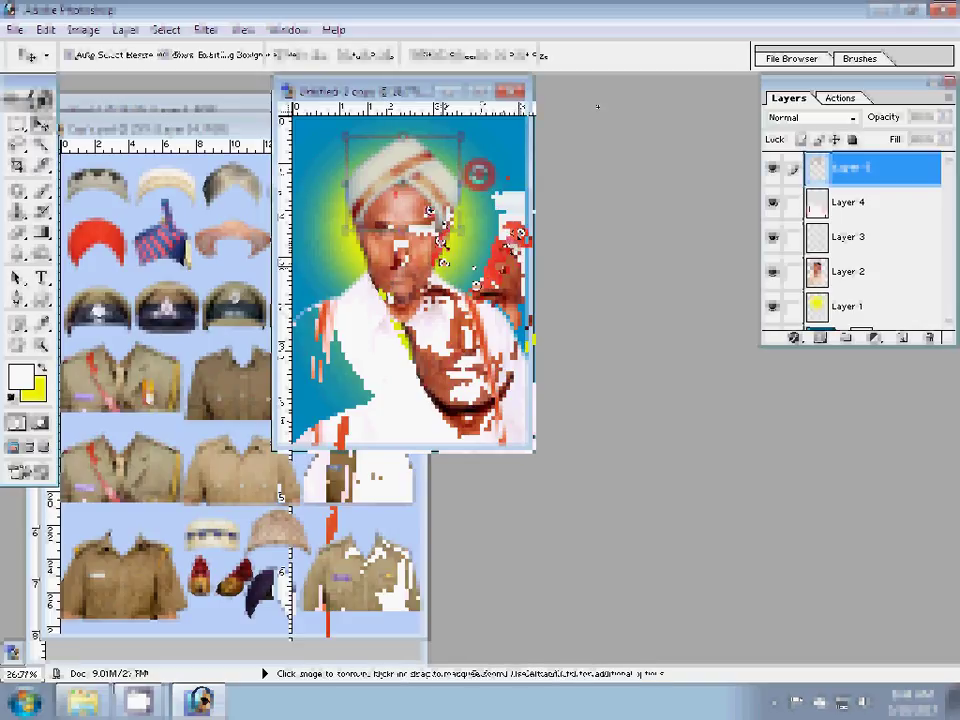
key(v)
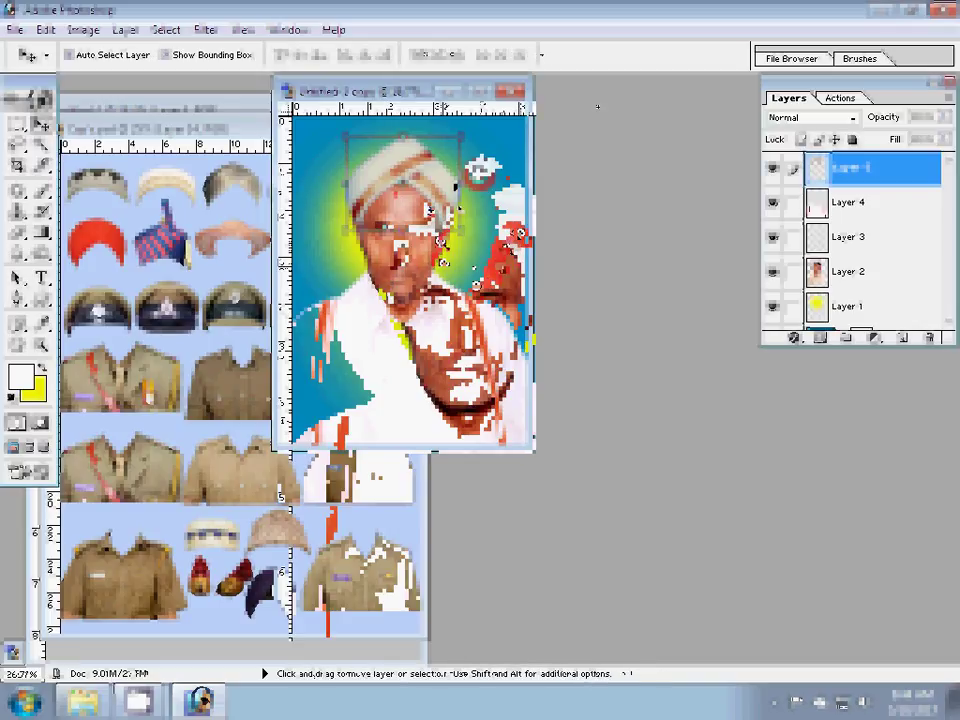
click(522, 542)
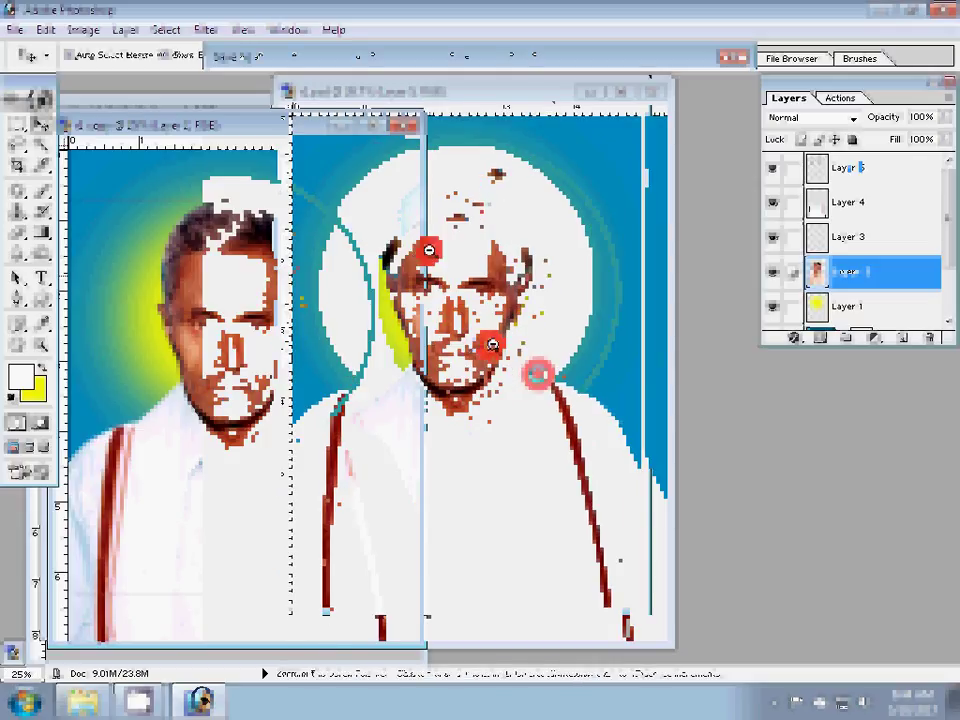
Step: Adjust the middle portrait's zoom and switch to another portrait version window
alt+click(428, 250)
click(428, 250)
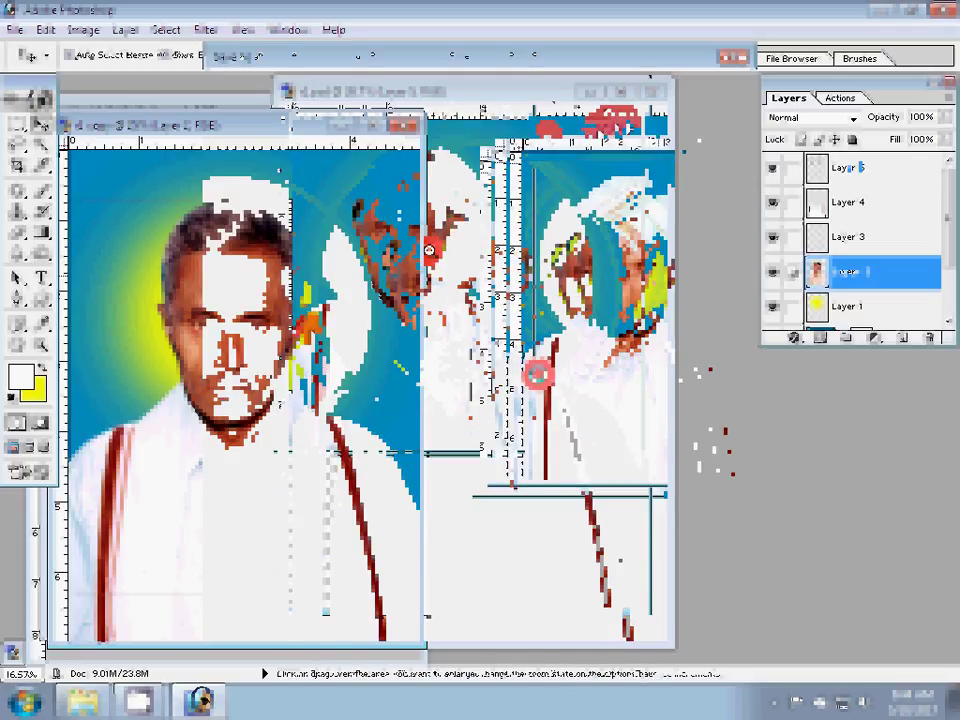
alt+click(537, 374)
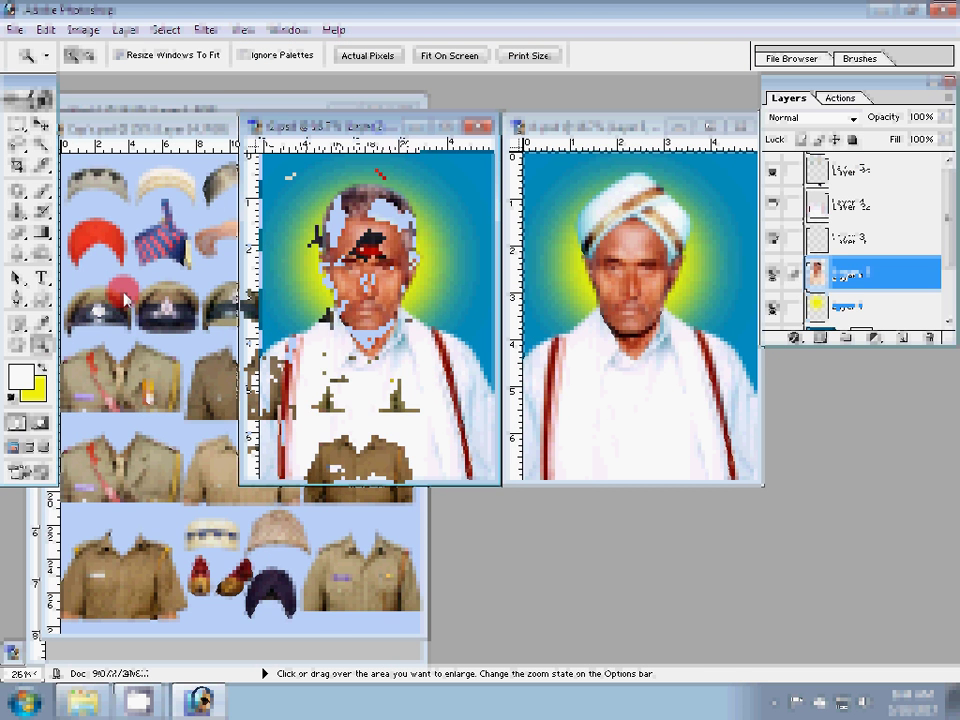
click(253, 396)
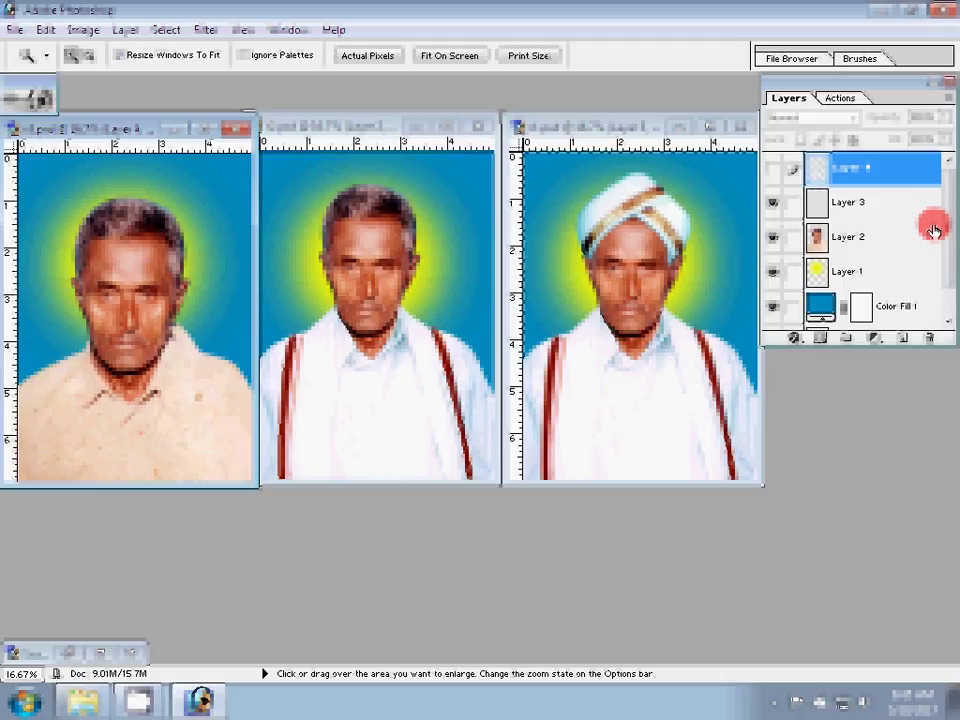
Step: Make the cut-out's Background layer visible and zoom out on that document
drag(934, 231, 905, 221)
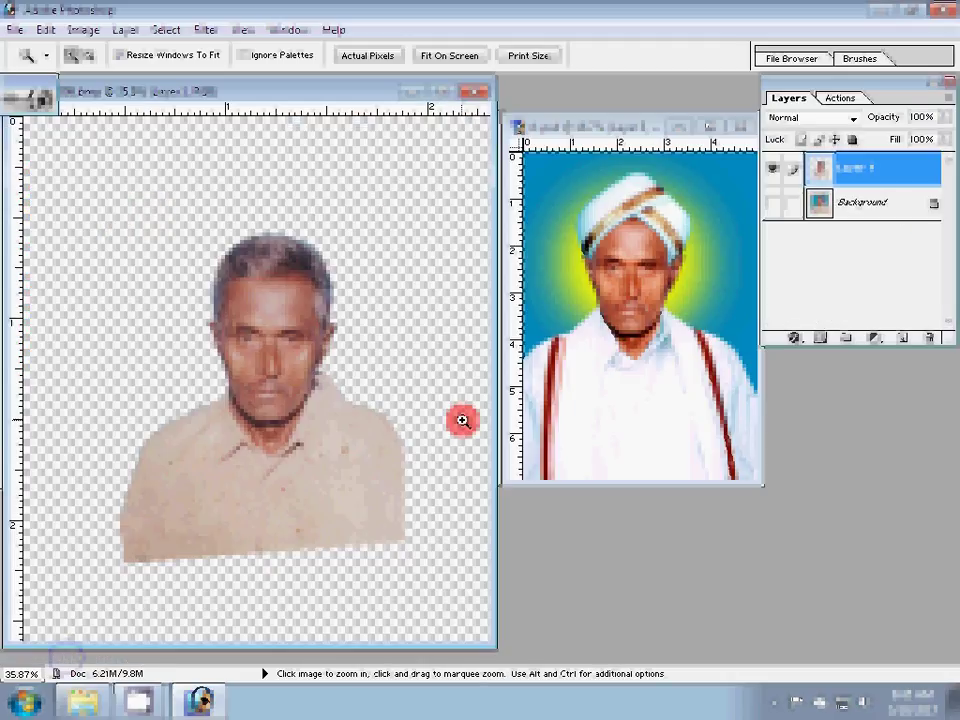
click(780, 207)
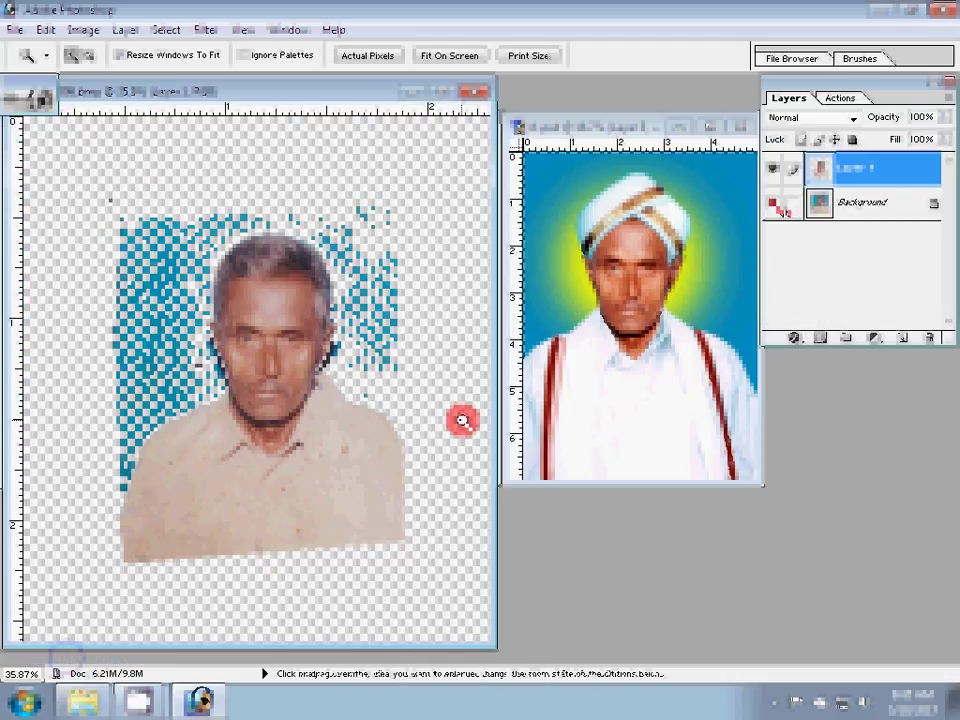
alt+click(463, 421)
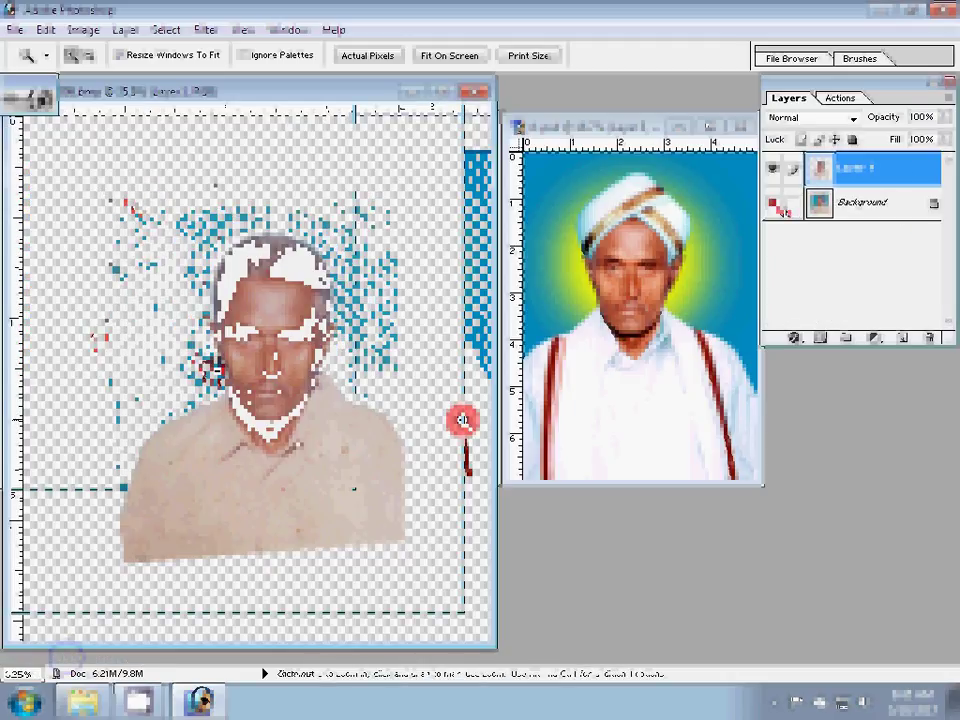